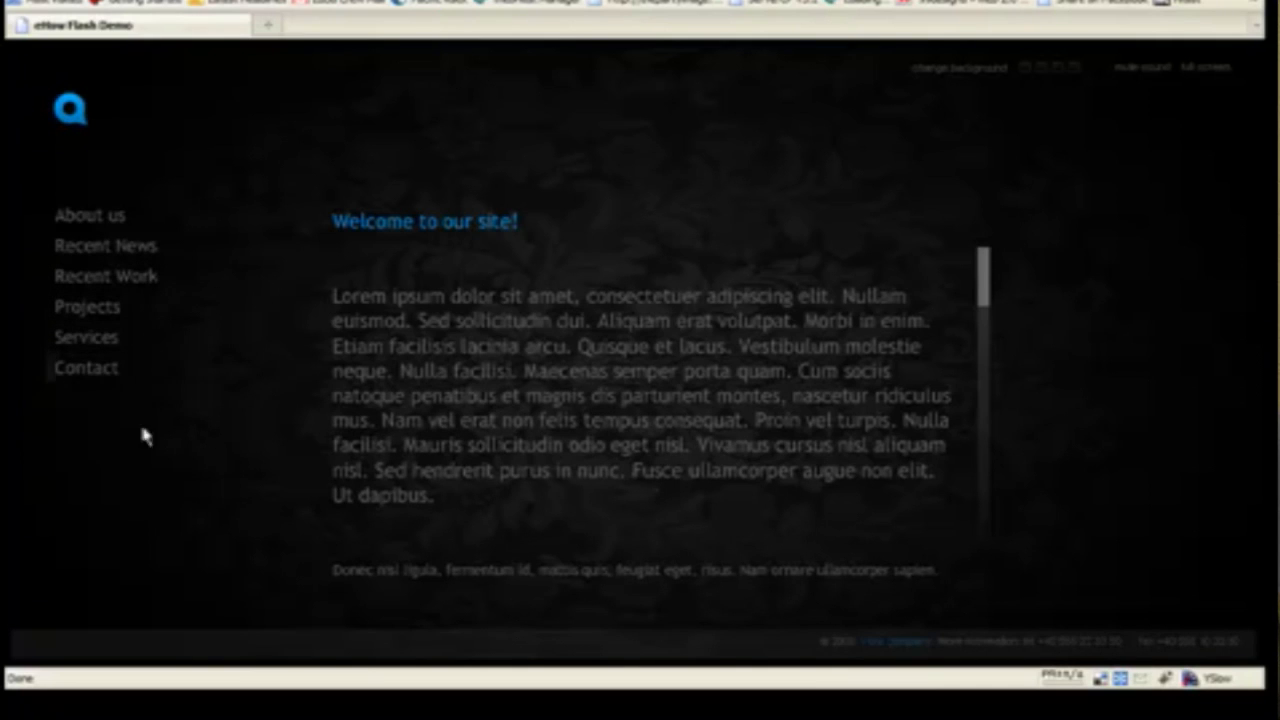
# - Visit About us, Recent News, then Recent Work and its first project
pyautogui.click(105, 215)
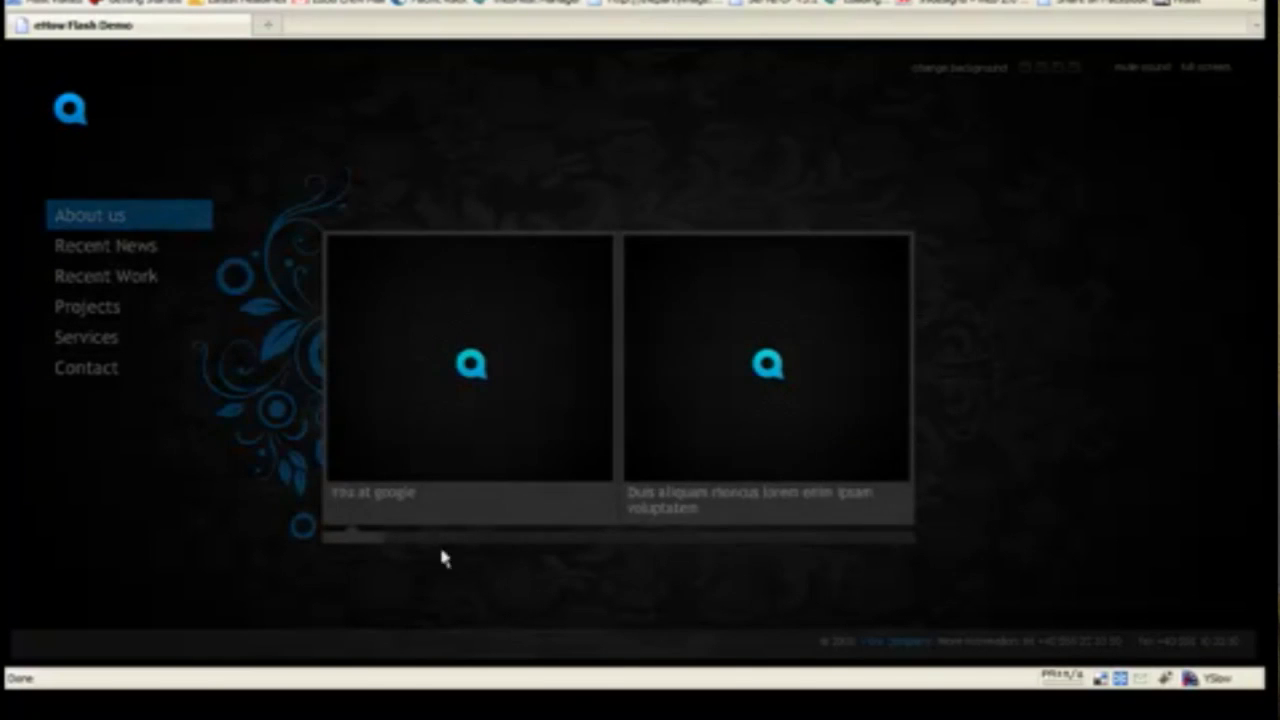
pyautogui.moveTo(355, 540)
pyautogui.mouseDown()
pyautogui.moveTo(446, 545)
pyautogui.moveTo(345, 545)
pyautogui.mouseUp()
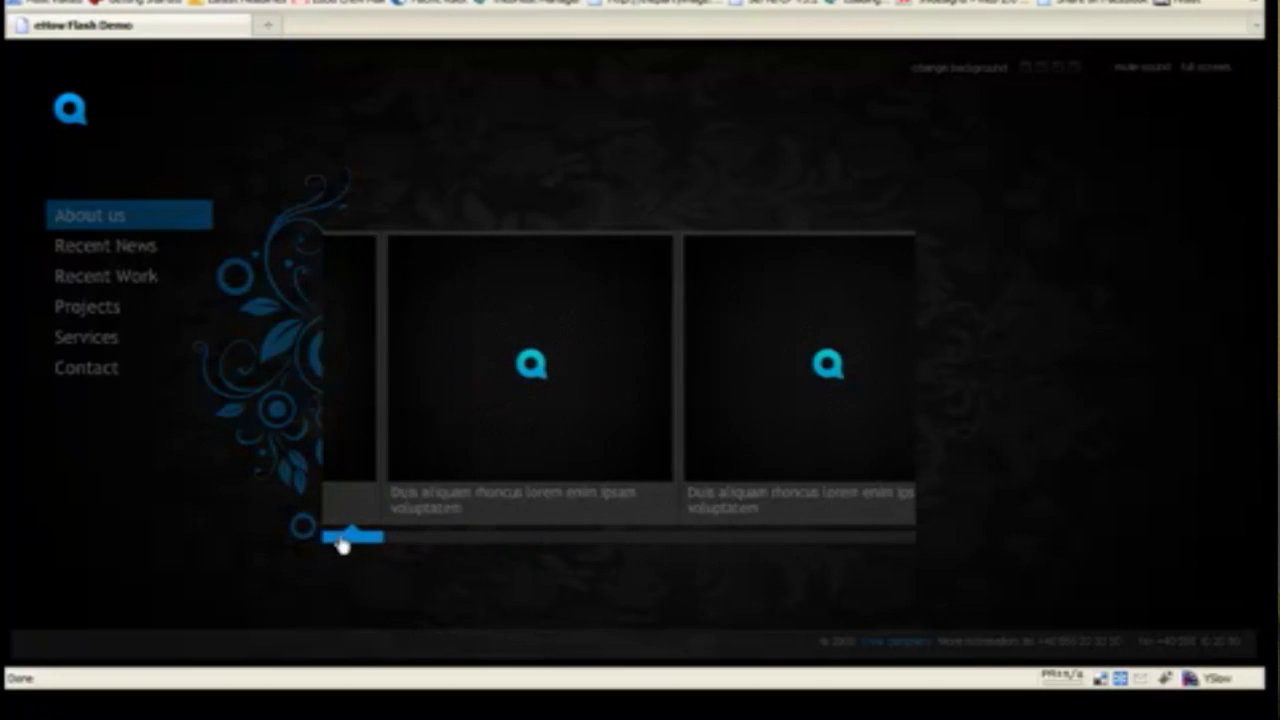
pyautogui.click(105, 246)
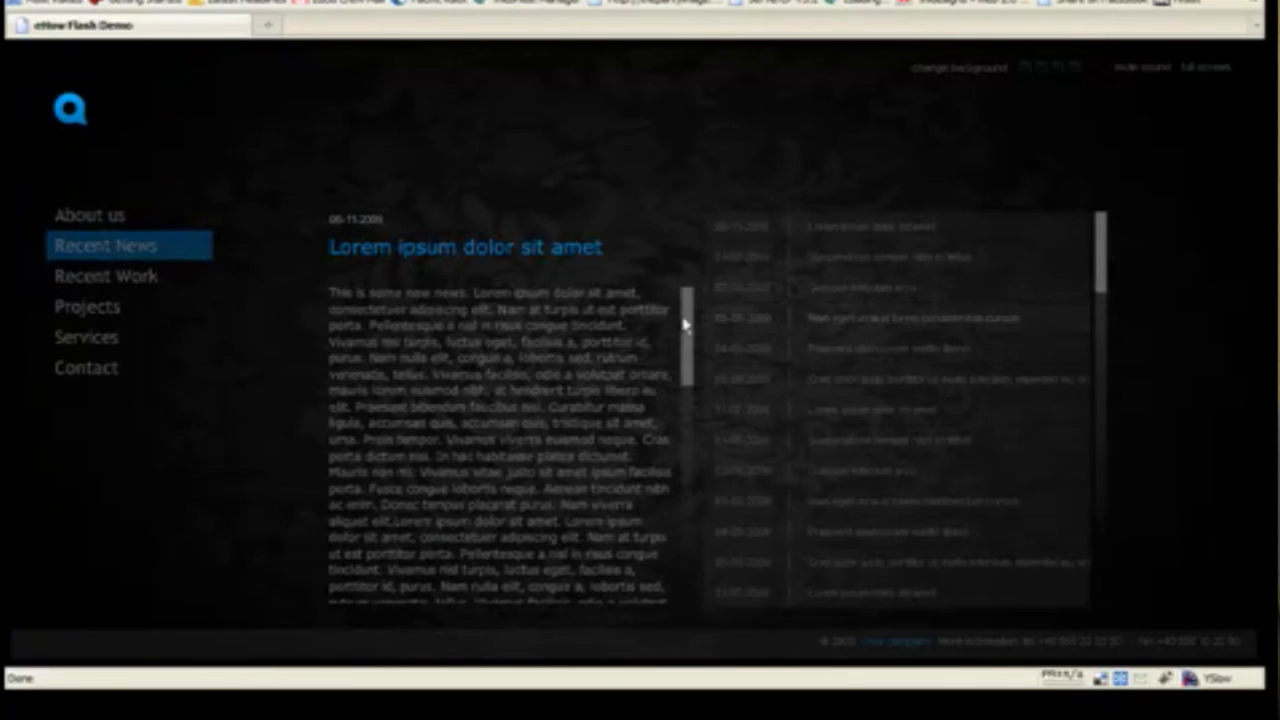
pyautogui.moveTo(689, 323); pyautogui.dragTo(689, 500)
pyautogui.click(183, 277)
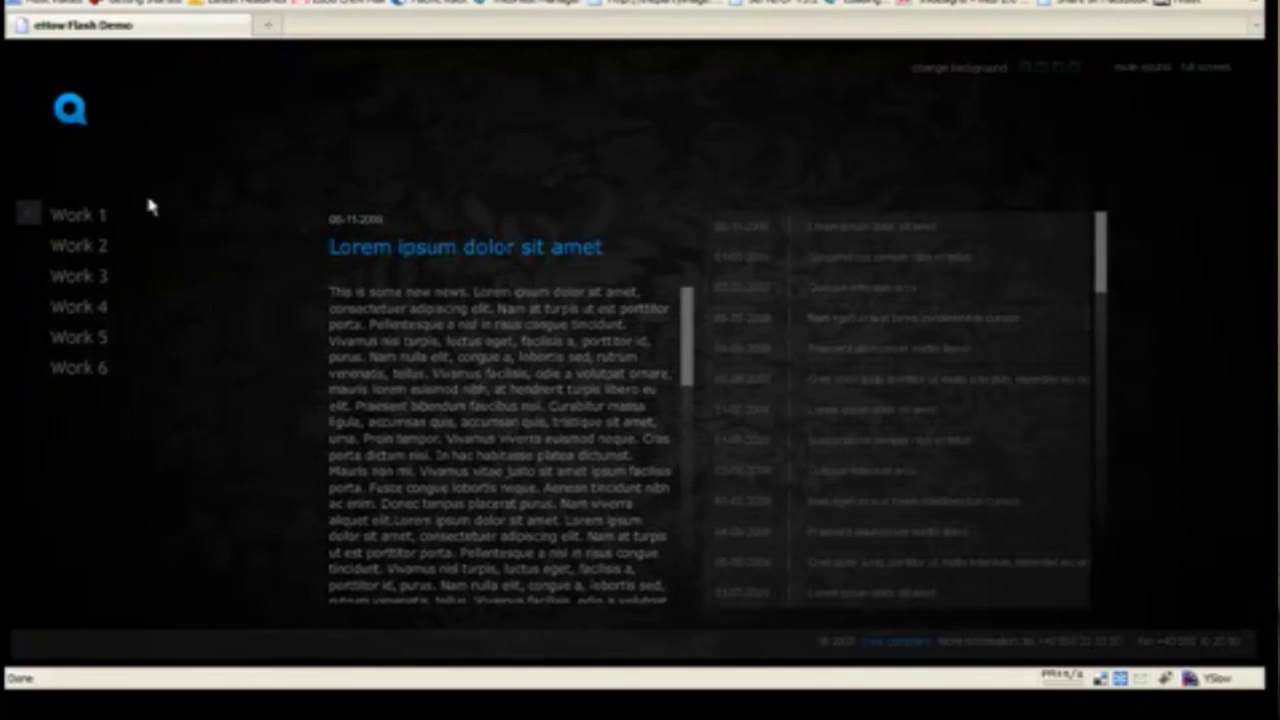
pyautogui.click(110, 214)
# - Step through the project pictures, return to About us, and try the dark-curtain and floral backgrounds
pyautogui.click(1015, 248)
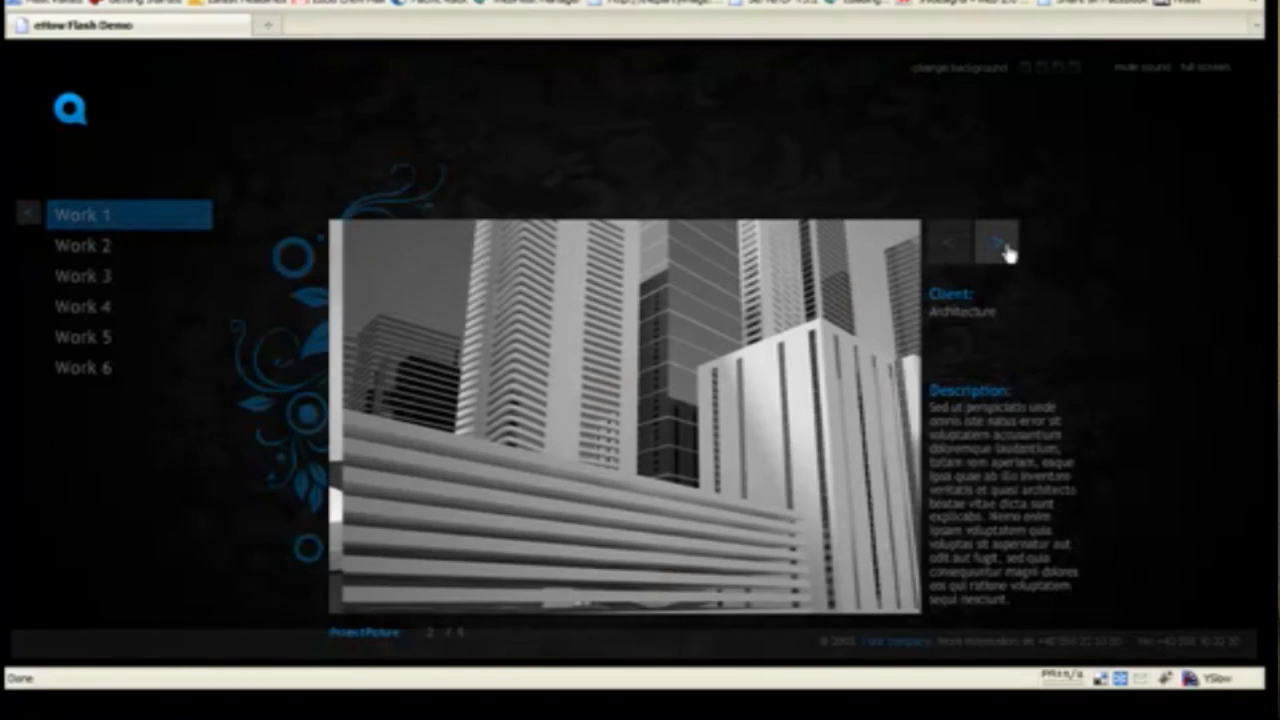
pyautogui.click(1015, 248)
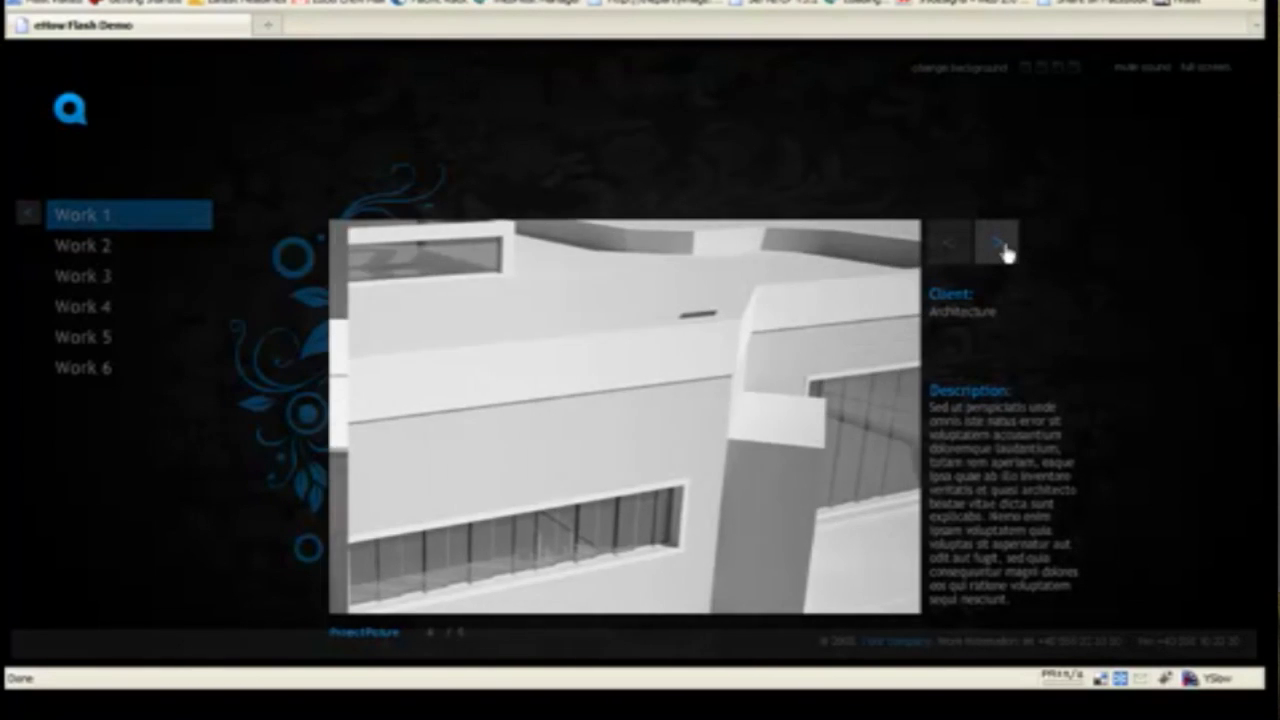
pyautogui.click(1012, 250)
pyautogui.click(22, 218)
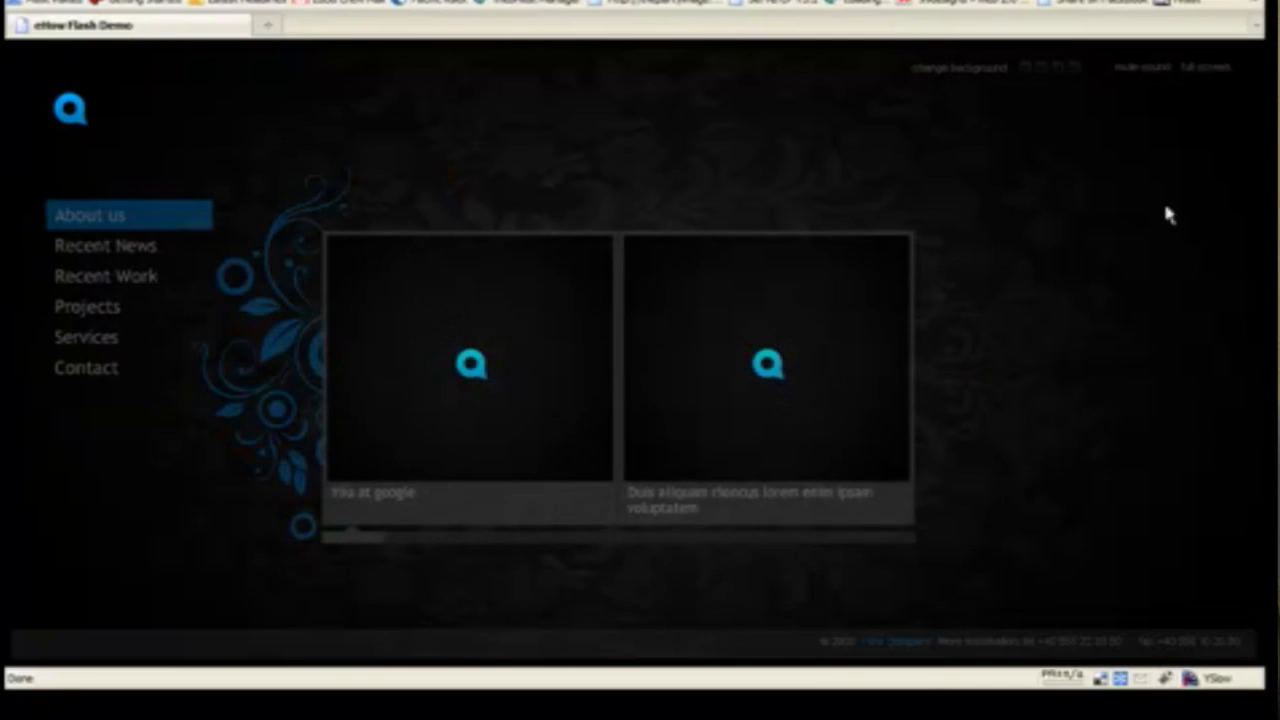
pyautogui.click(1046, 72)
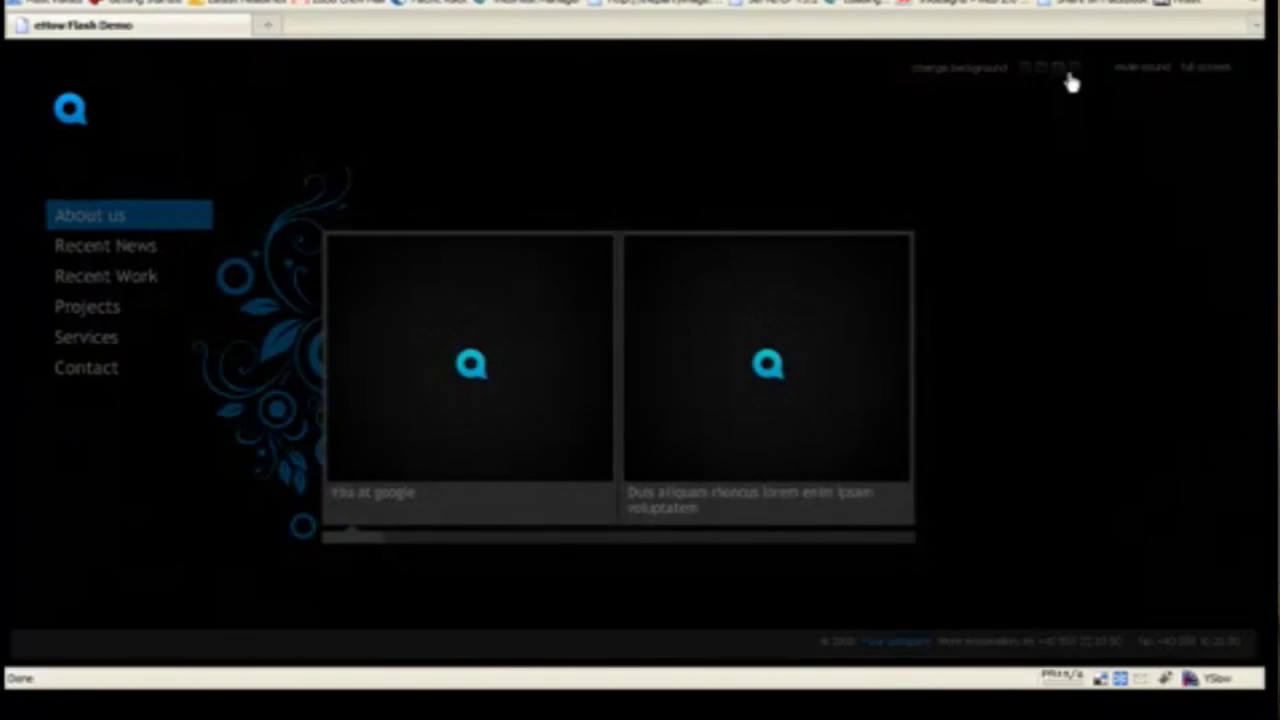
pyautogui.click(1075, 78)
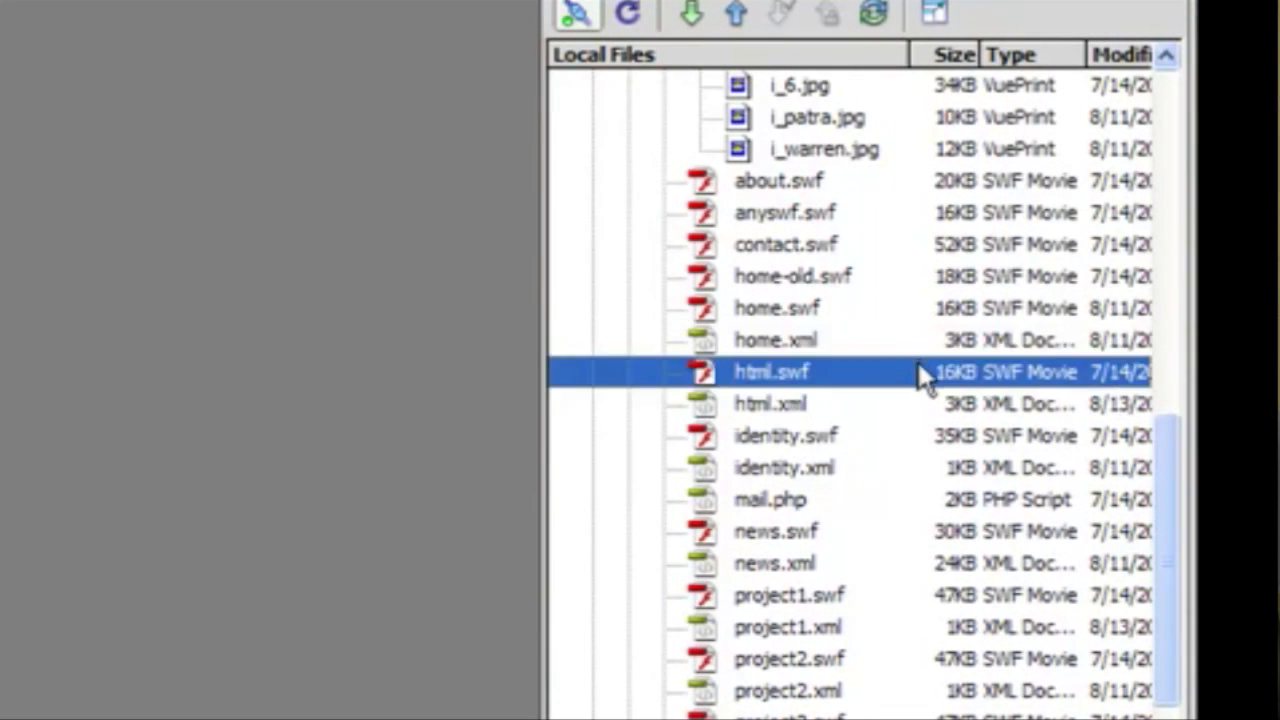
pyautogui.scroll(10, 918, 362)
pyautogui.scroll(5, 918, 362)
# - Collapse the thumbs and swf folders in the Files panel and open html.xml for editing
pyautogui.doubleClick(845, 342)
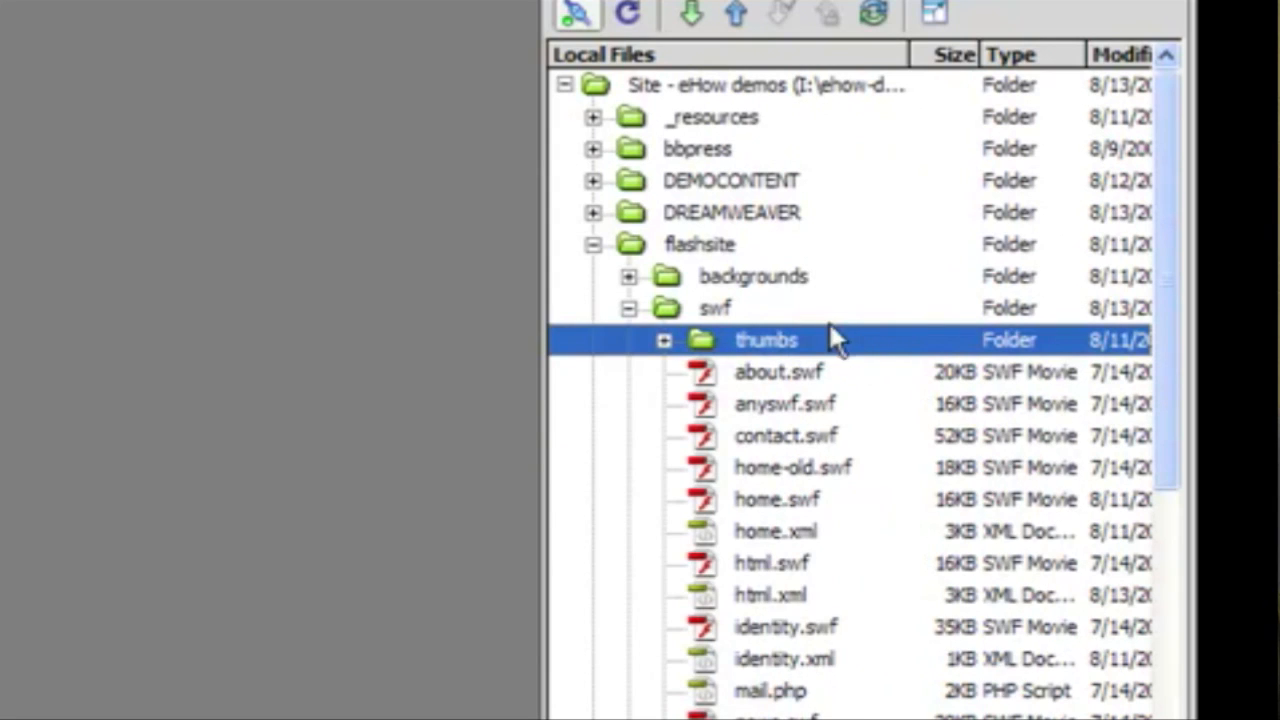
pyautogui.doubleClick(778, 308)
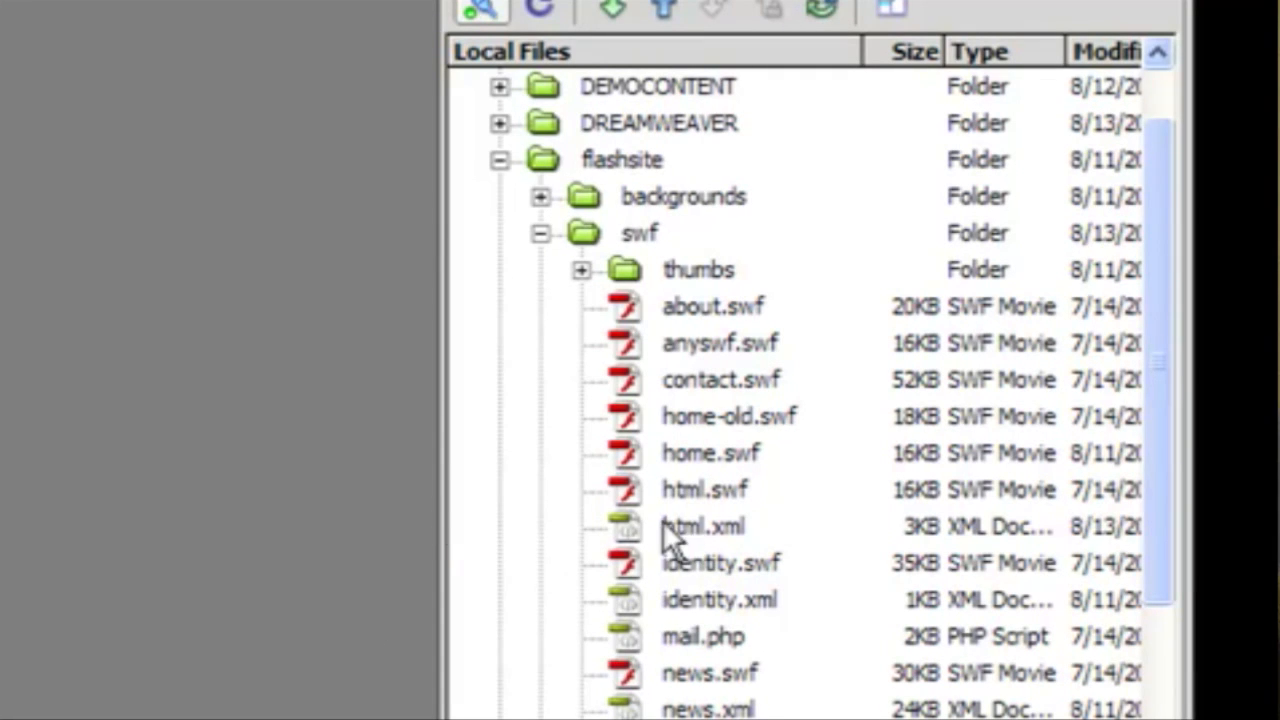
pyautogui.click(663, 520)
pyautogui.doubleClick(642, 518)
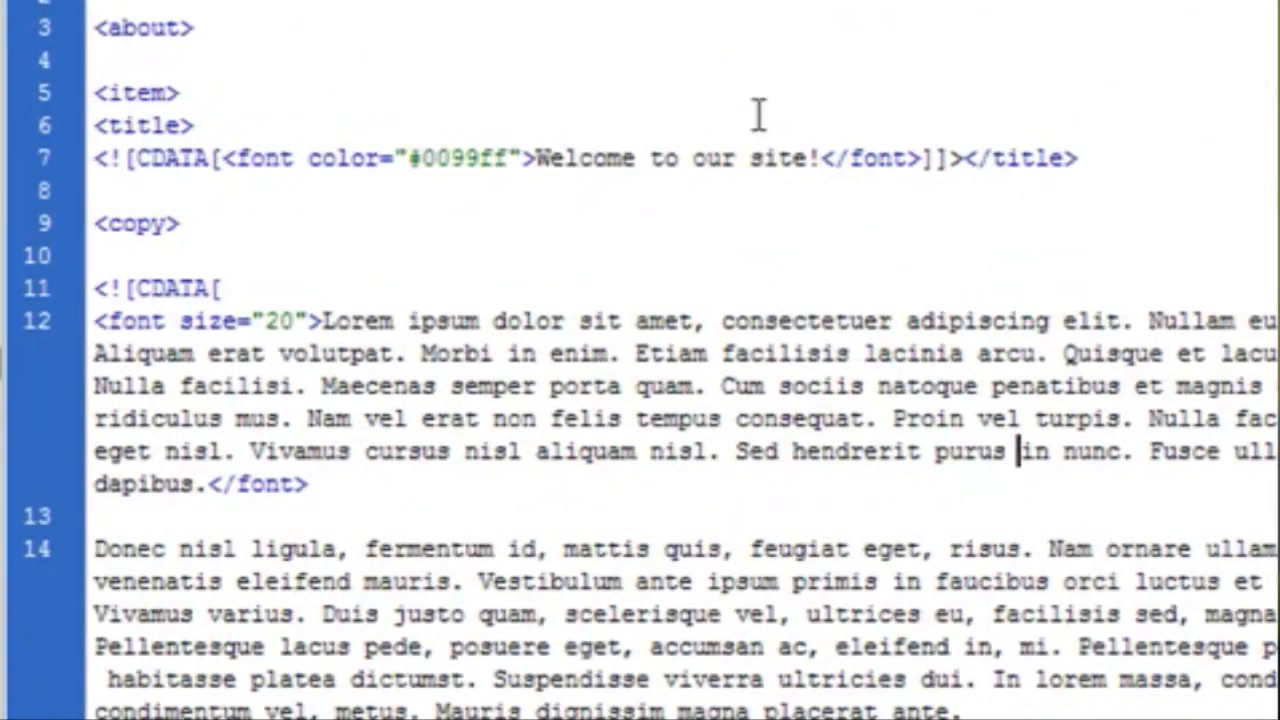
# - Make the title 'Welcome to our design site!!!' and prefix the body text with 'Check it out!'
pyautogui.moveTo(1122, 152); pyautogui.dragTo(45, 170)
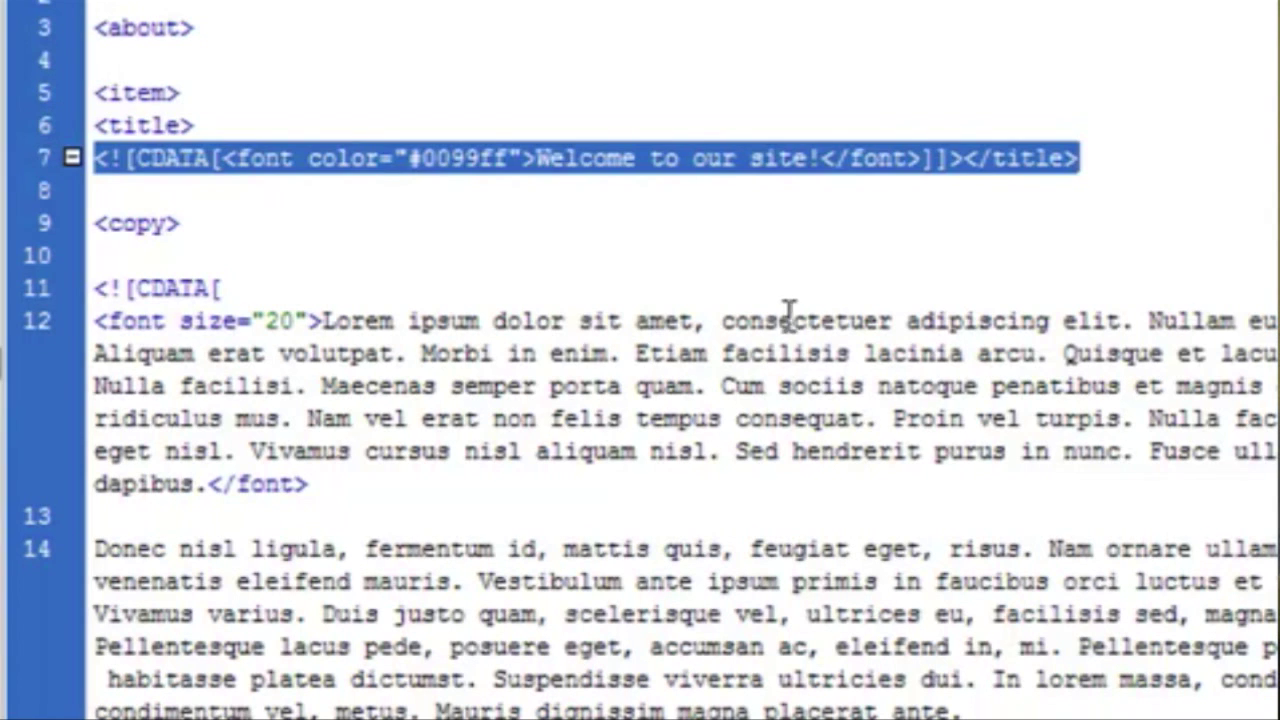
pyautogui.click(789, 318)
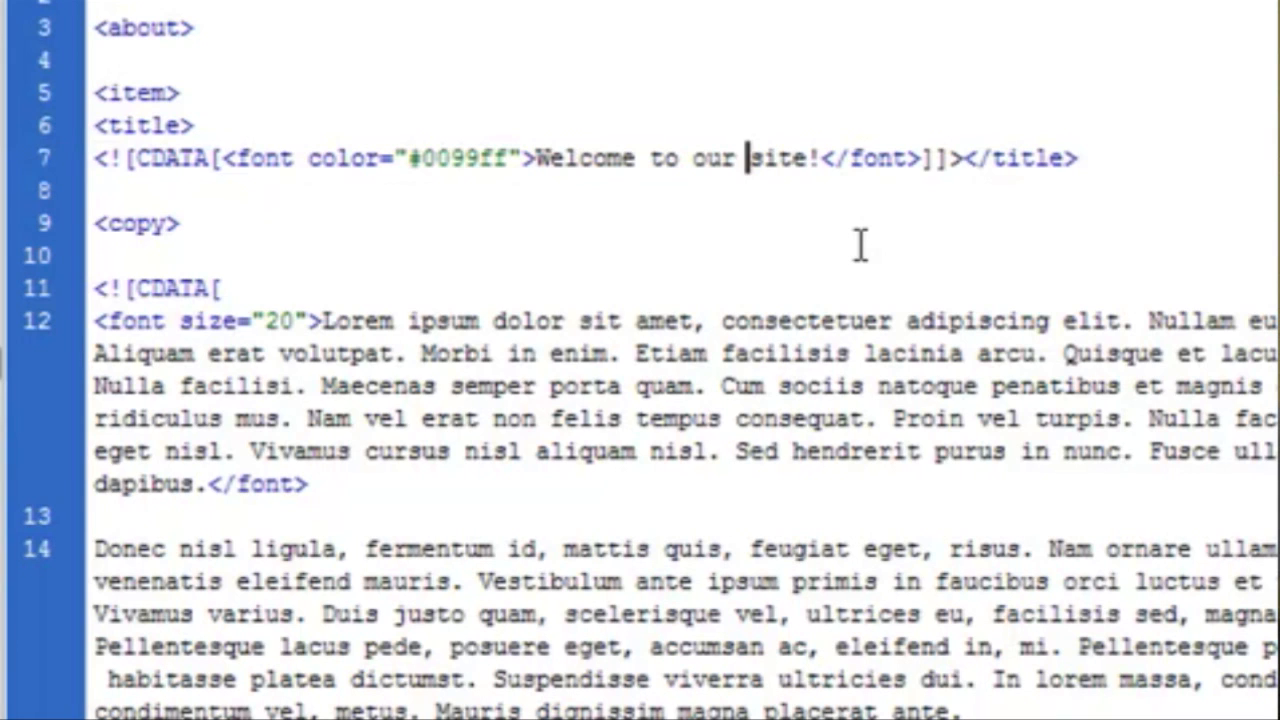
pyautogui.write('design')
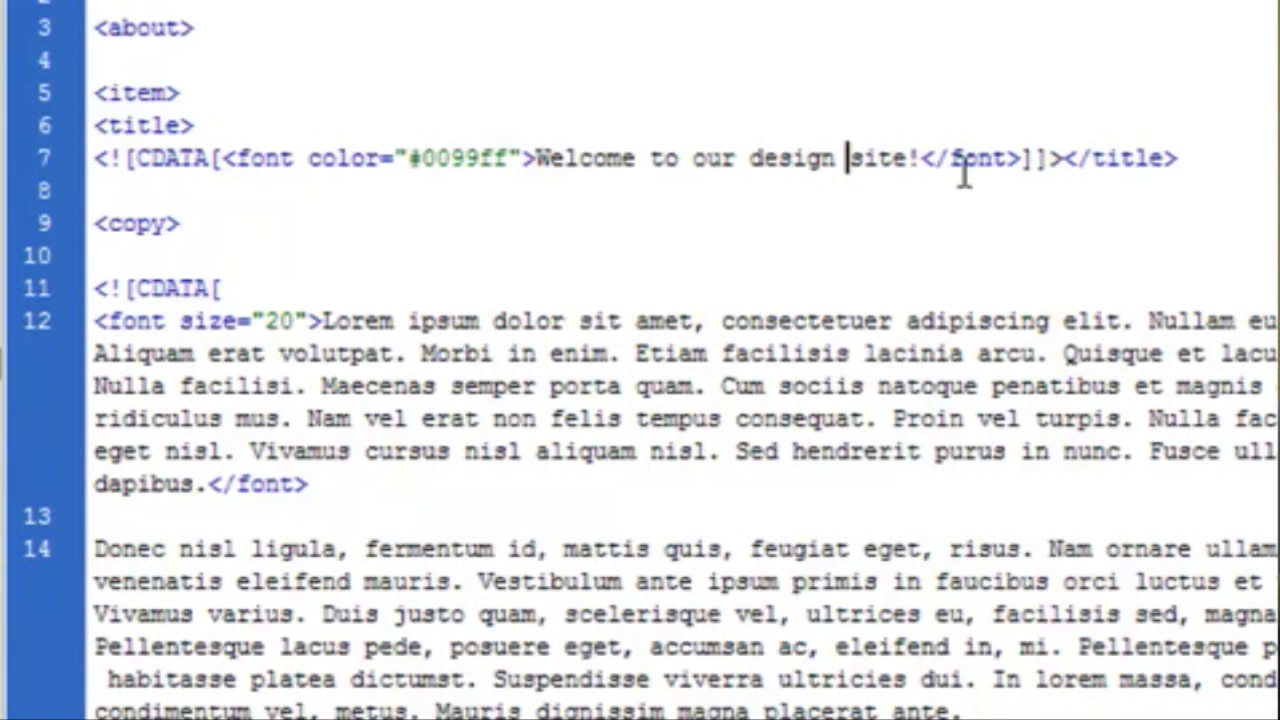
pyautogui.click(918, 158)
pyautogui.write('!!')
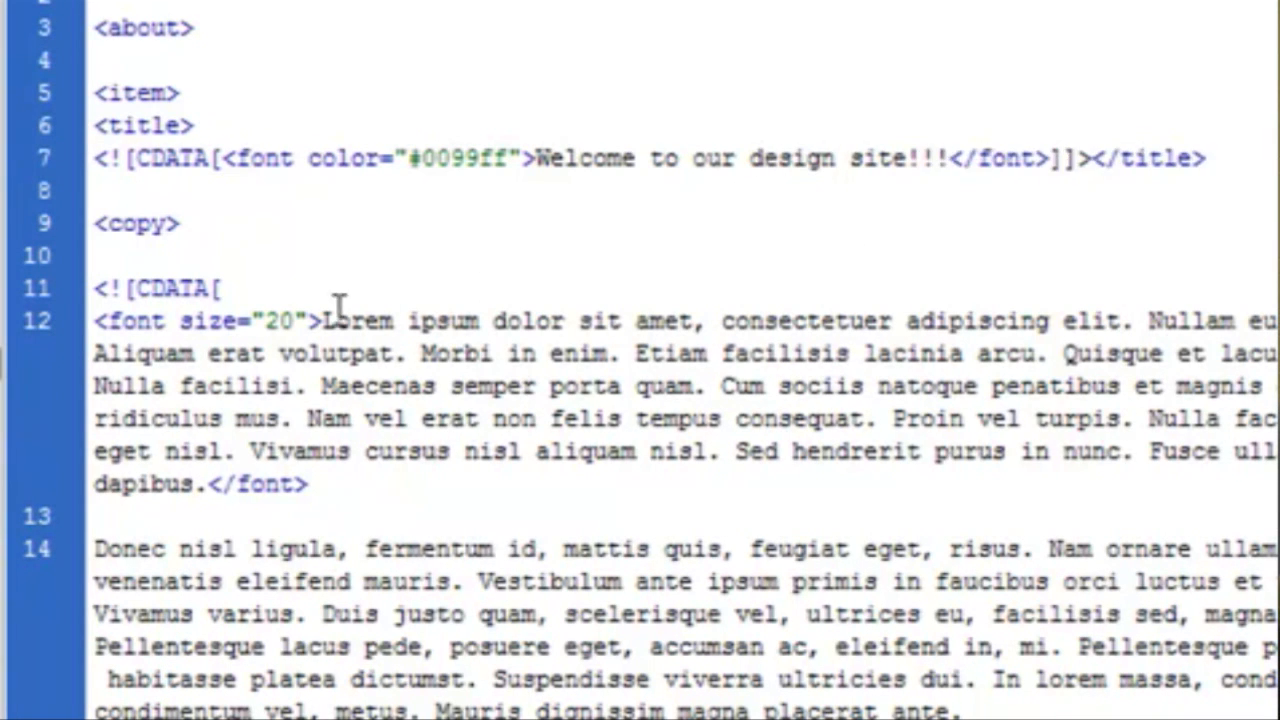
pyautogui.click(330, 318)
pyautogui.write('Check it out')
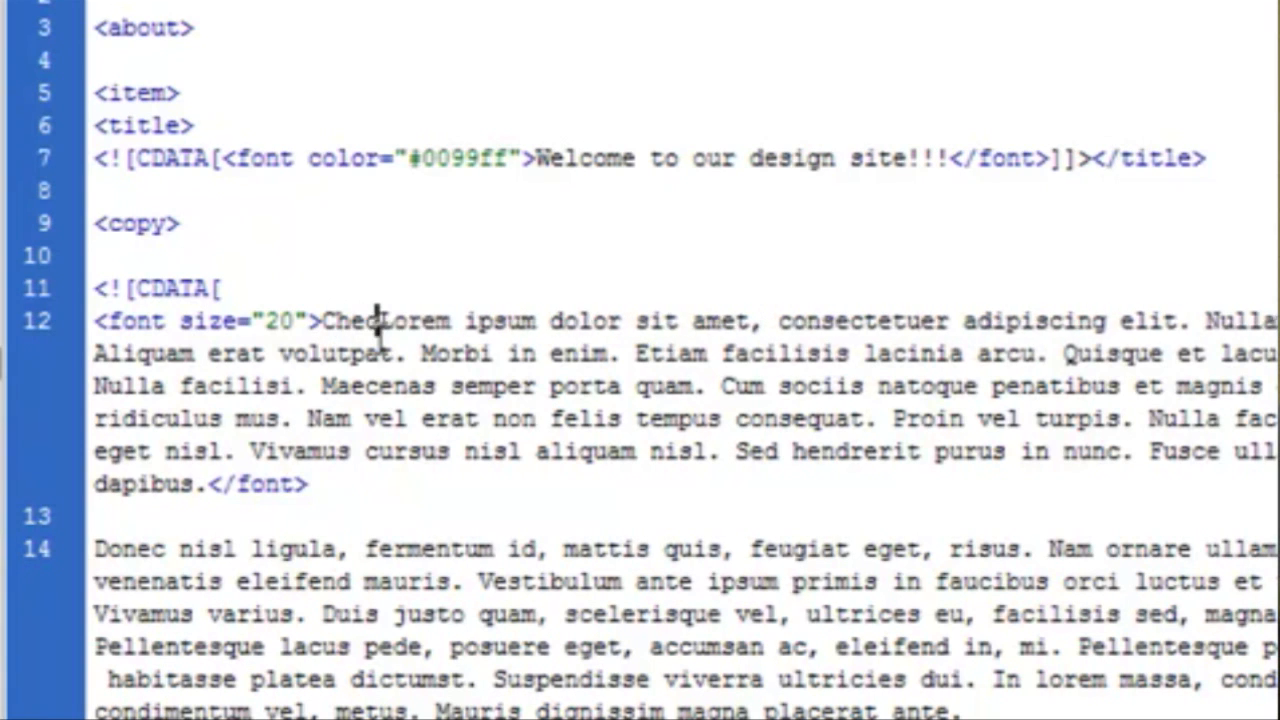
pyautogui.write('!')
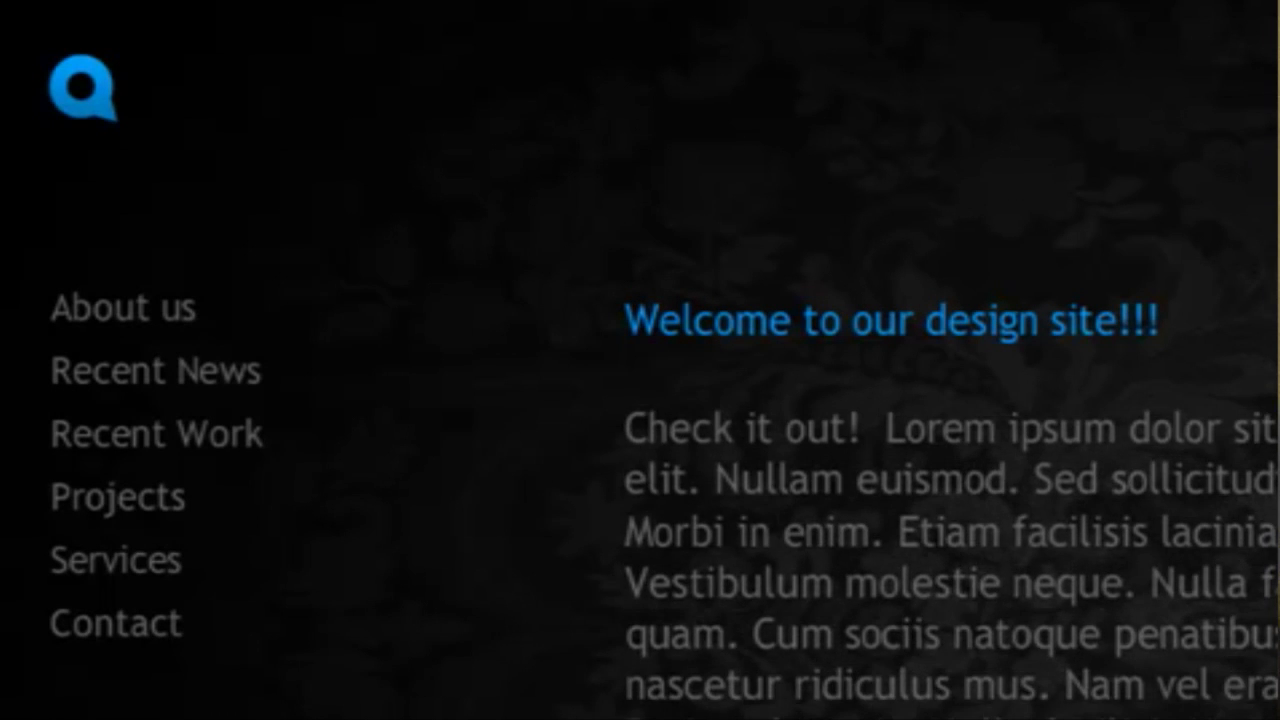
pyautogui.scroll(-5, 1225, 413)
pyautogui.scroll(3, 1225, 413)
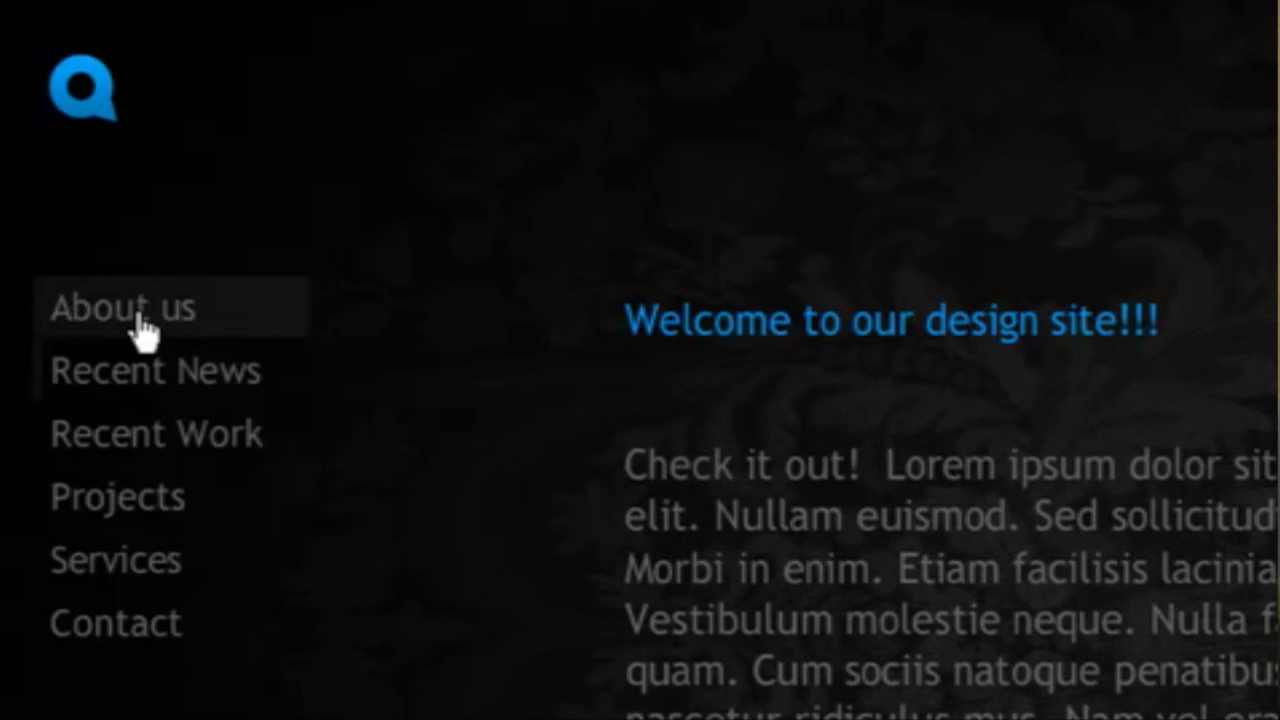
# - Go to the About us section in the site preview
pyautogui.click(185, 319)
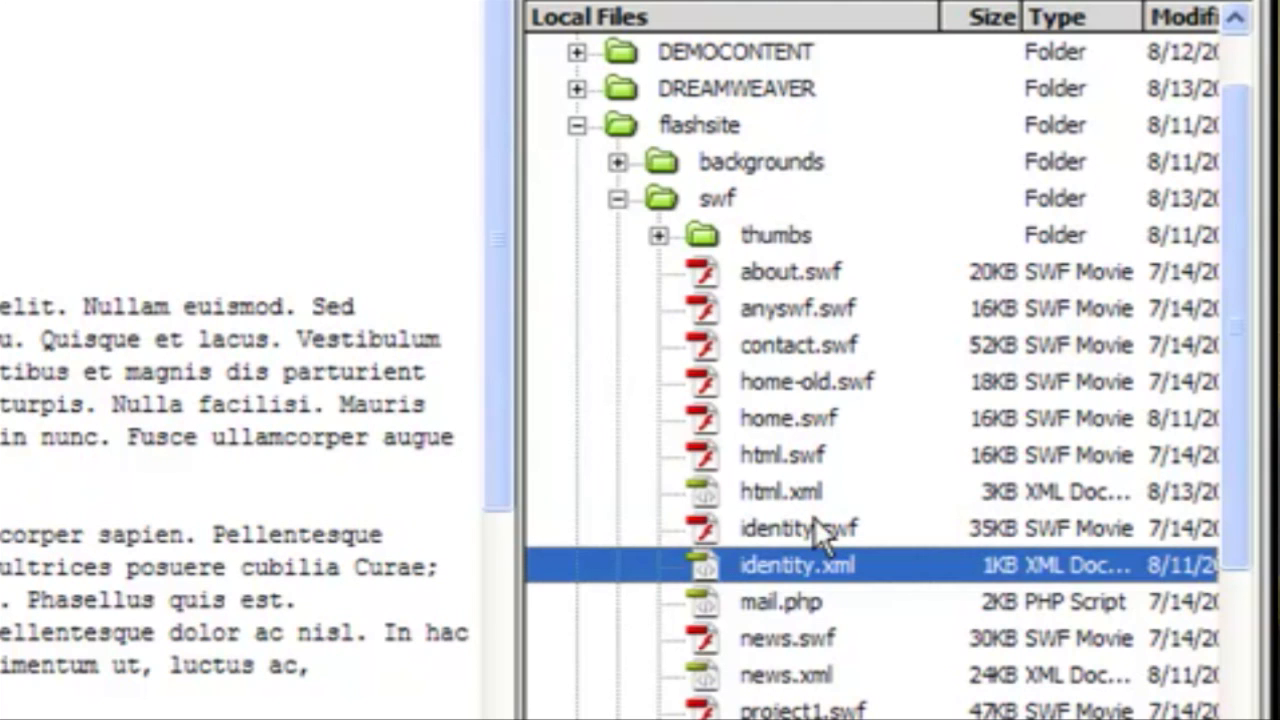
pyautogui.scroll(-1, 901, 553)
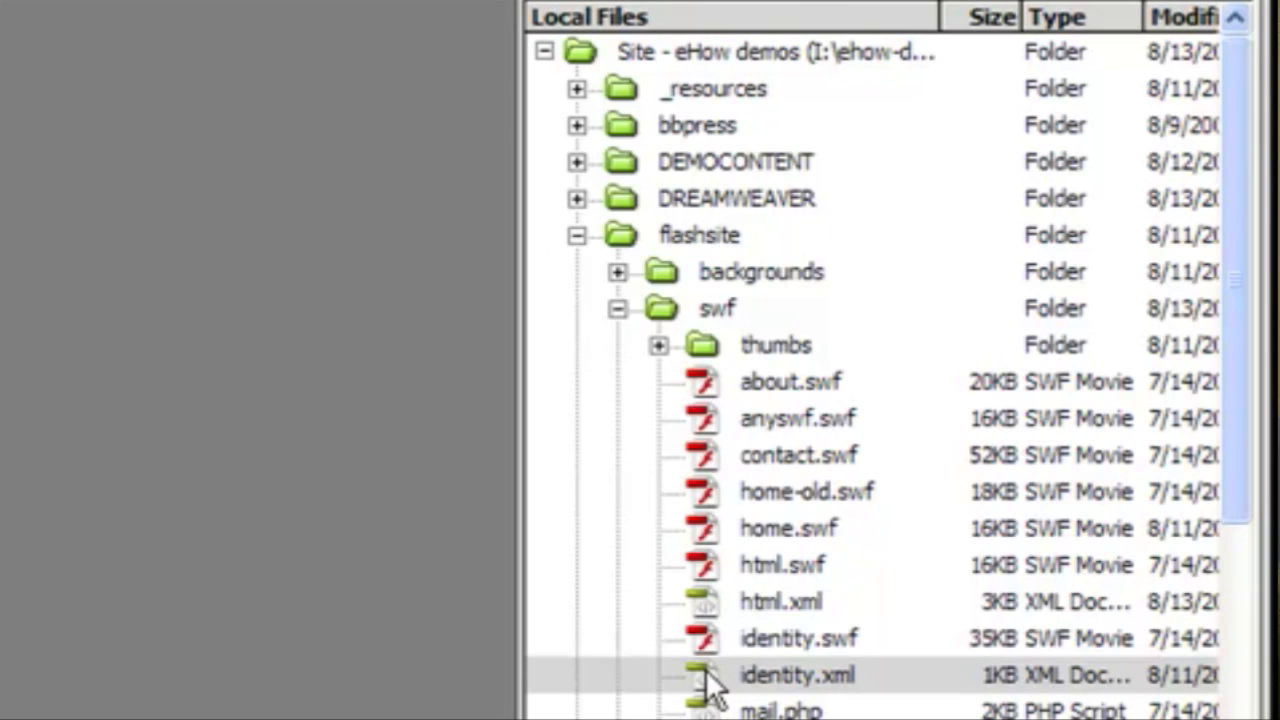
# - Open identity.xml from the Files panel
pyautogui.doubleClick(707, 680)
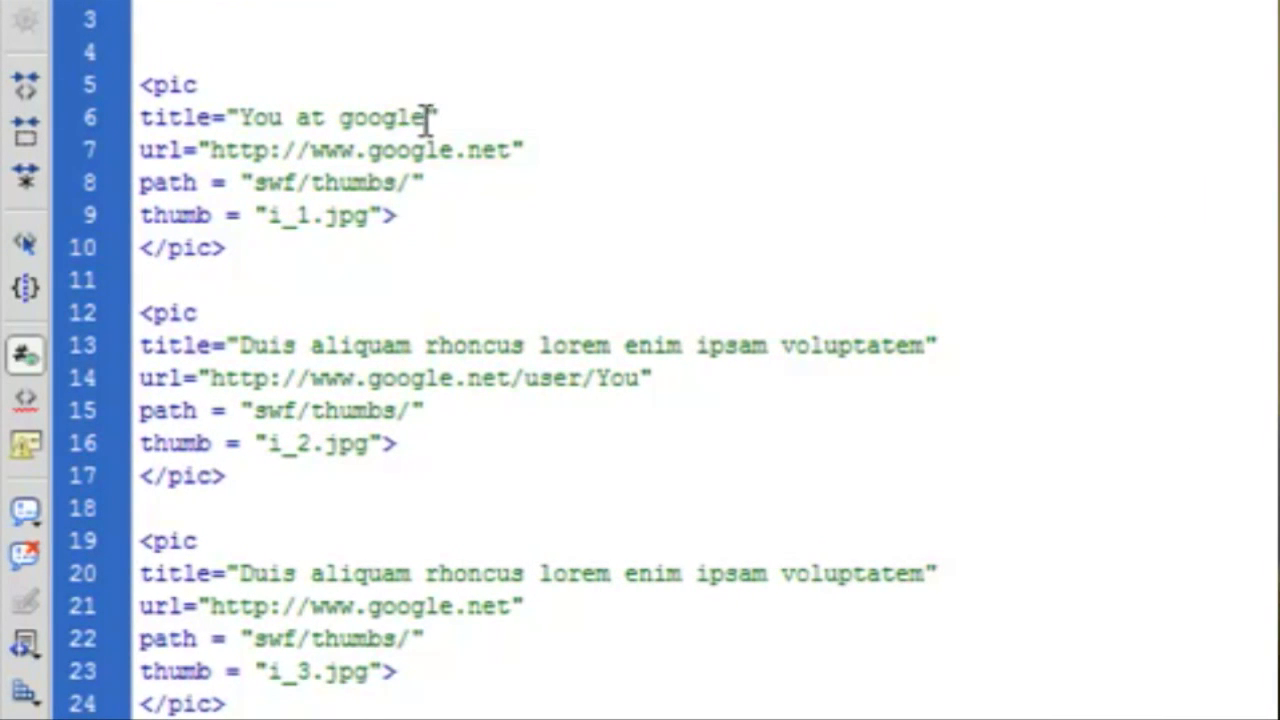
# - Retitle the first picture 'Warren at Lucid Crew' with thumbnail i_warren.jpg
pyautogui.moveTo(430, 117); pyautogui.dragTo(240, 117)
pyautogui.write('W')
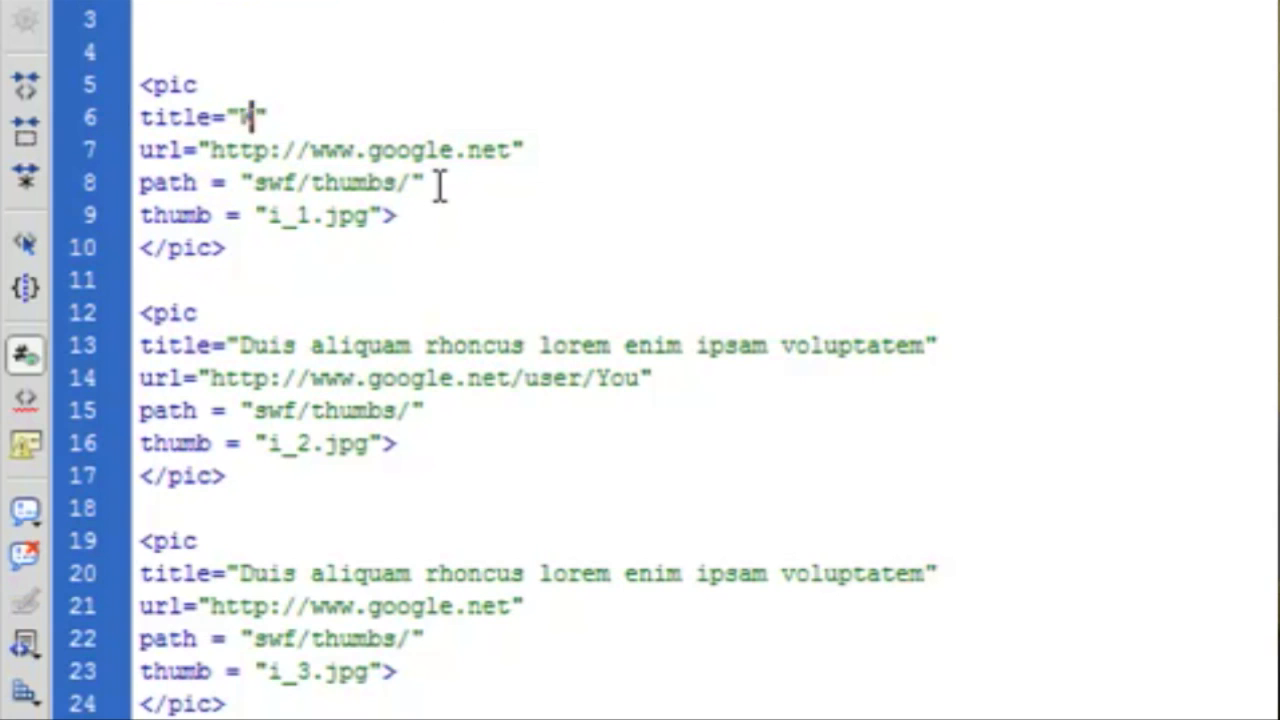
pyautogui.write('arren at Luc')
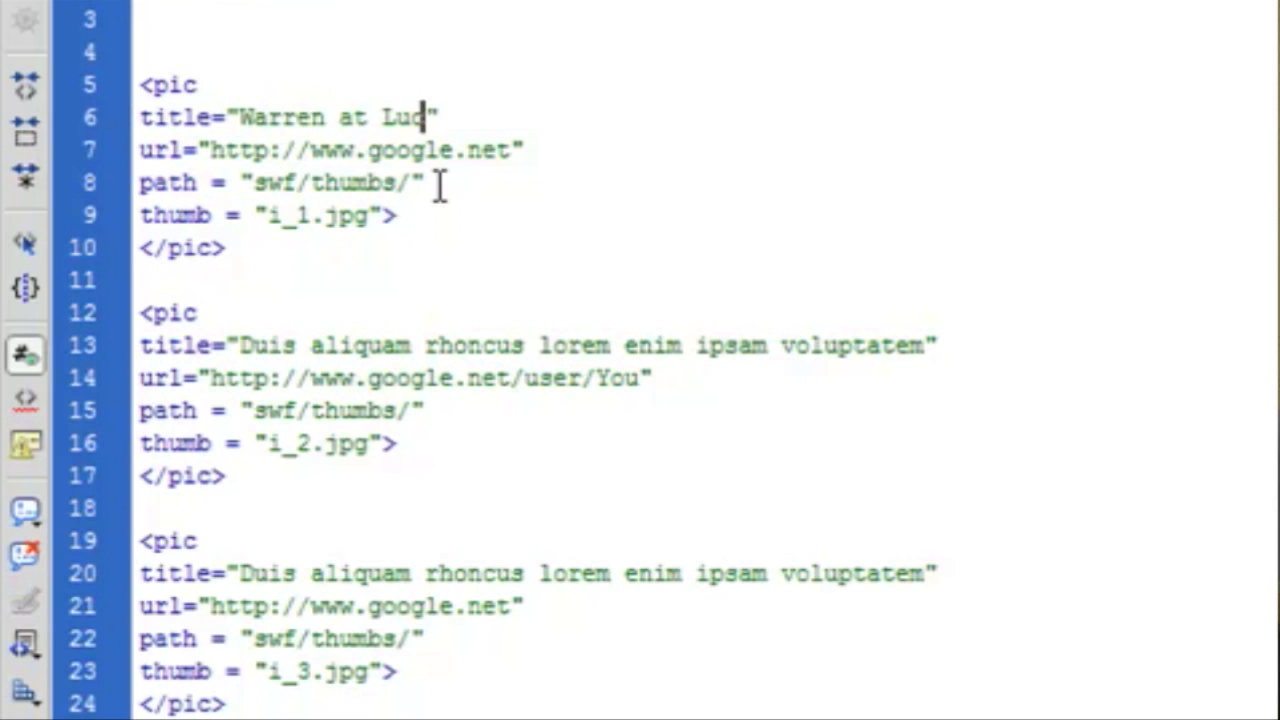
pyautogui.write('id Crew')
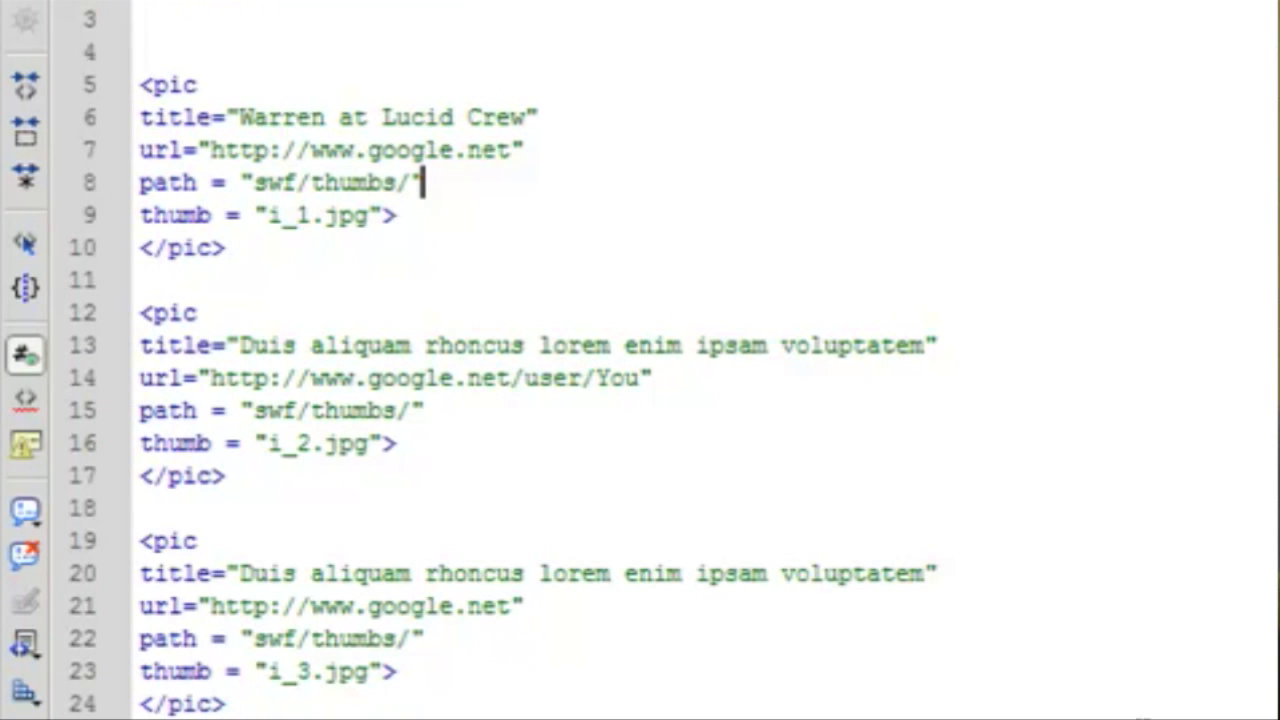
pyautogui.moveTo(426, 182); pyautogui.dragTo(140, 182)
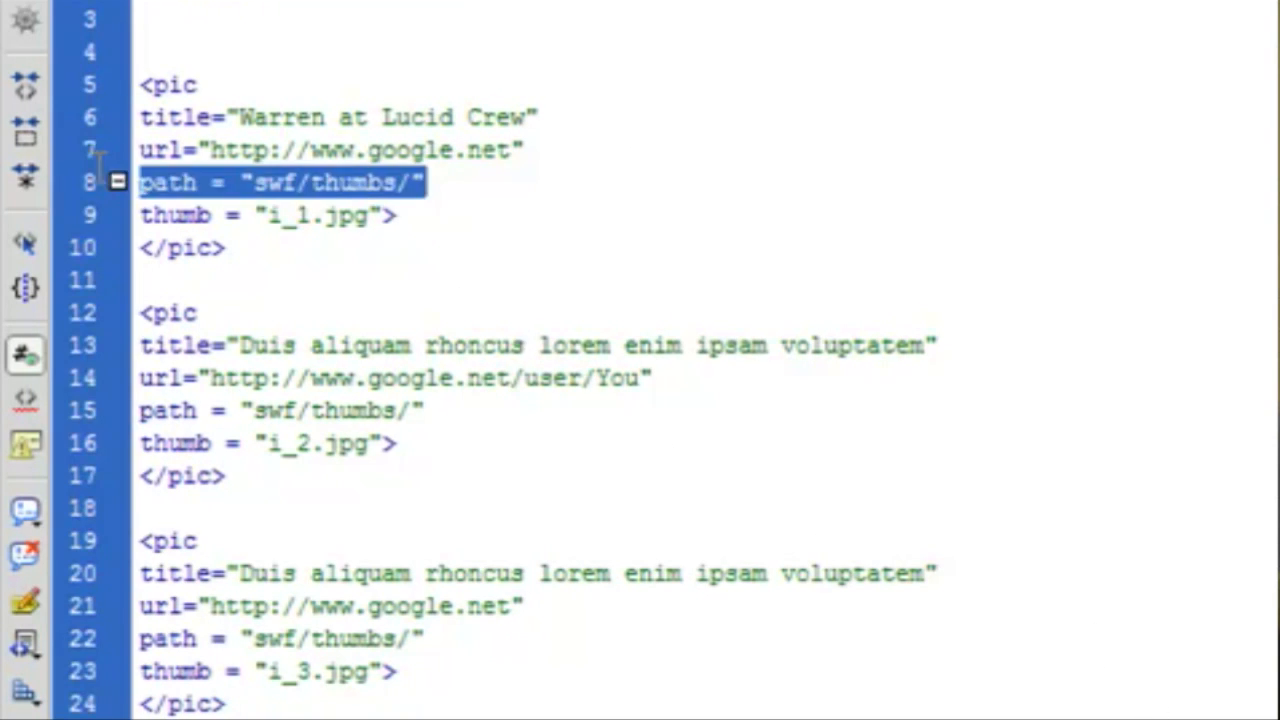
pyautogui.moveTo(368, 215); pyautogui.dragTo(270, 215)
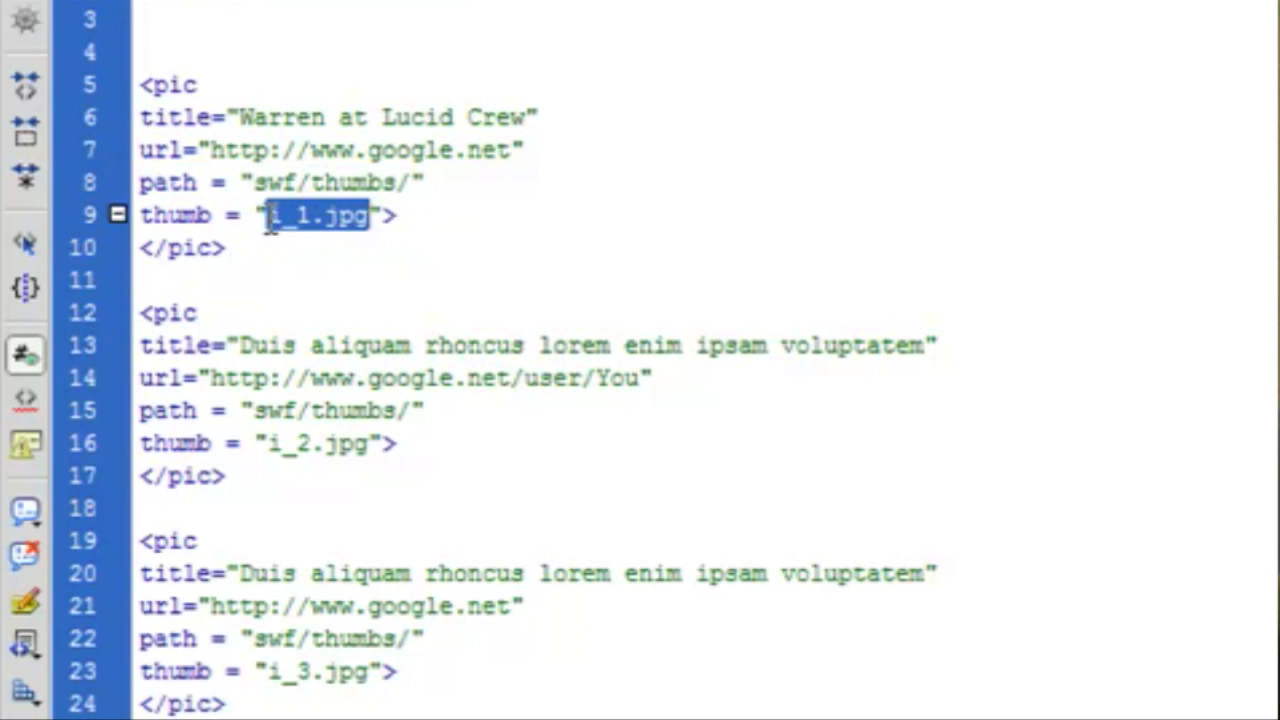
pyautogui.write('i_warren.jpg')
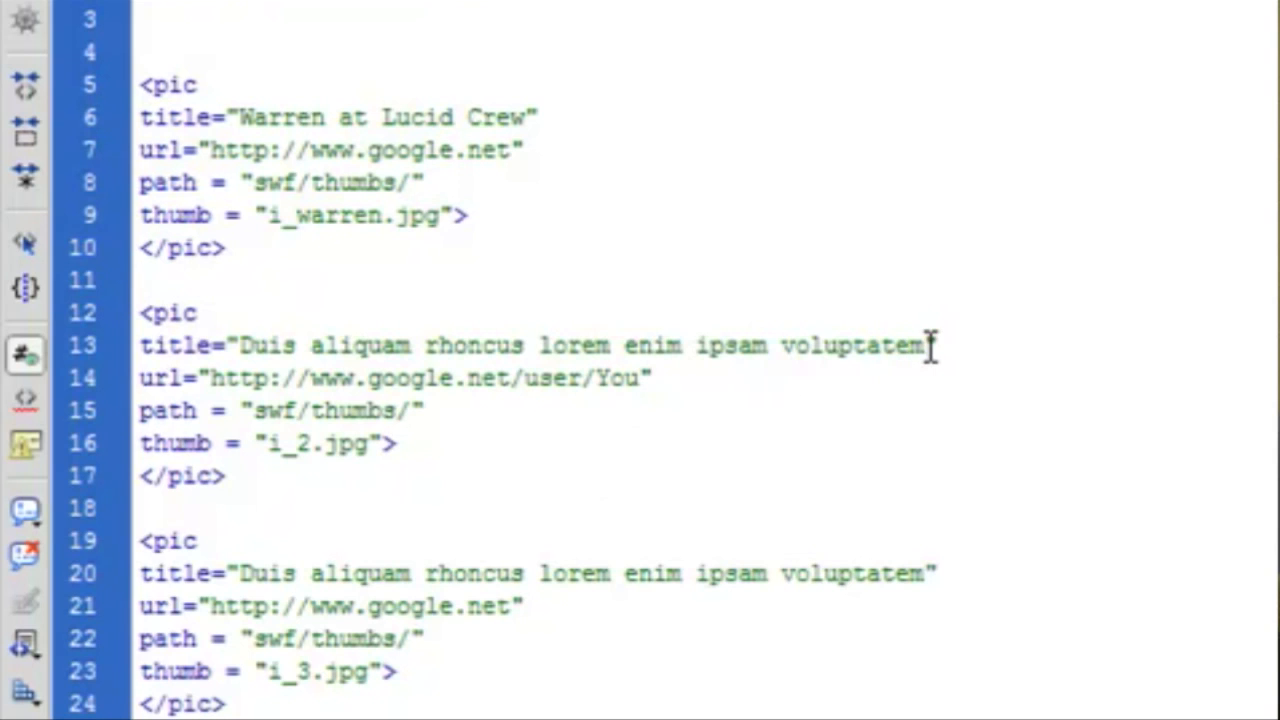
# - Retitle the second picture 'Patra, design Mistress' with thumbnail i_patra.jpg
pyautogui.moveTo(930, 345); pyautogui.dragTo(240, 345)
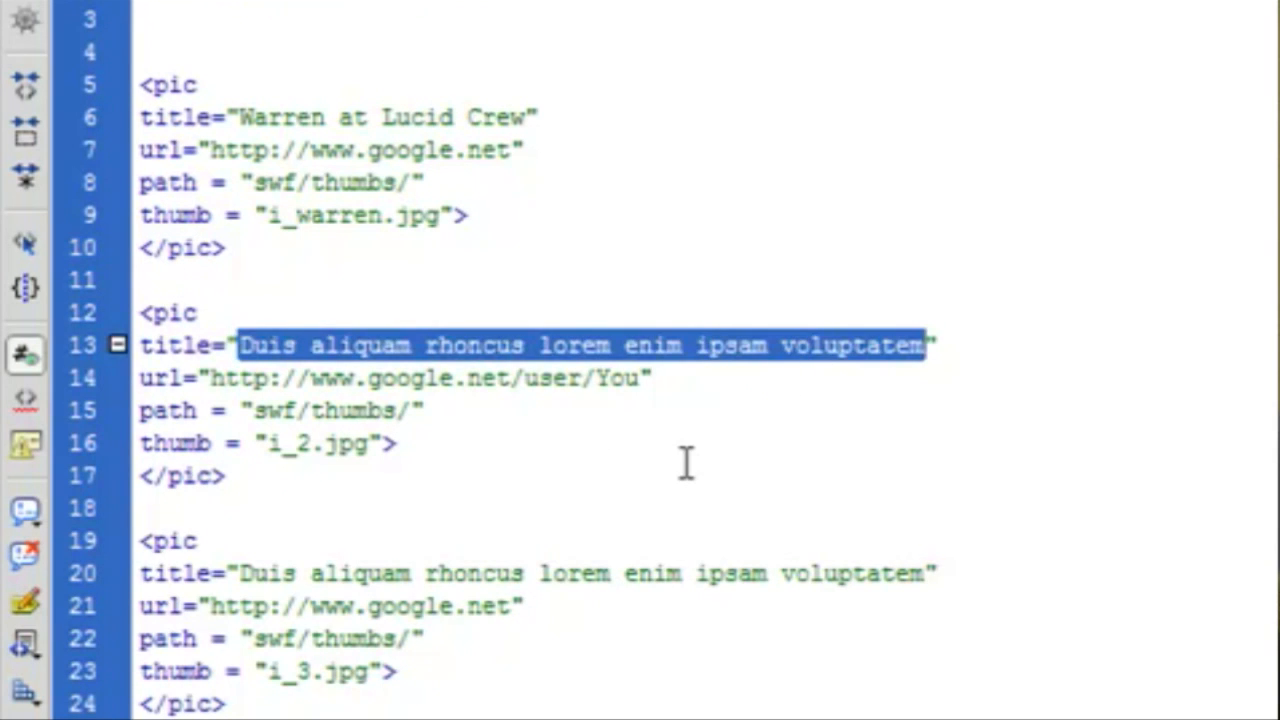
pyautogui.write('Patra, ')
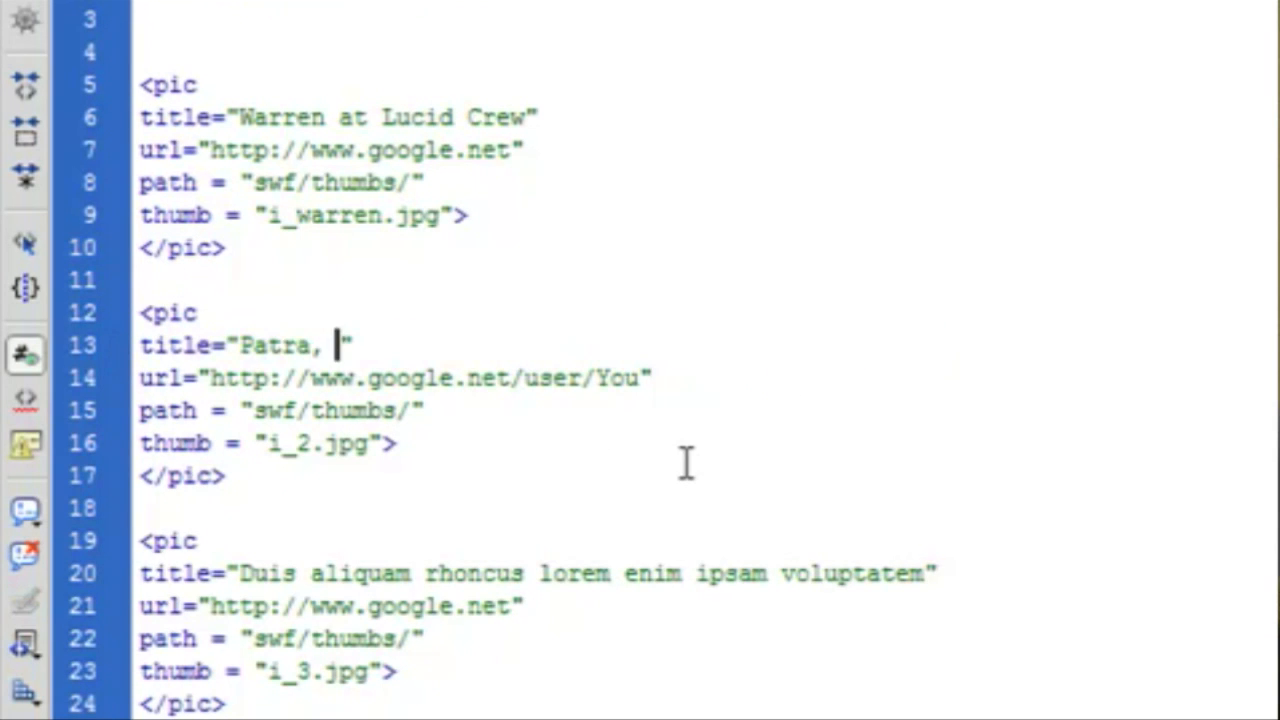
pyautogui.write('design ')
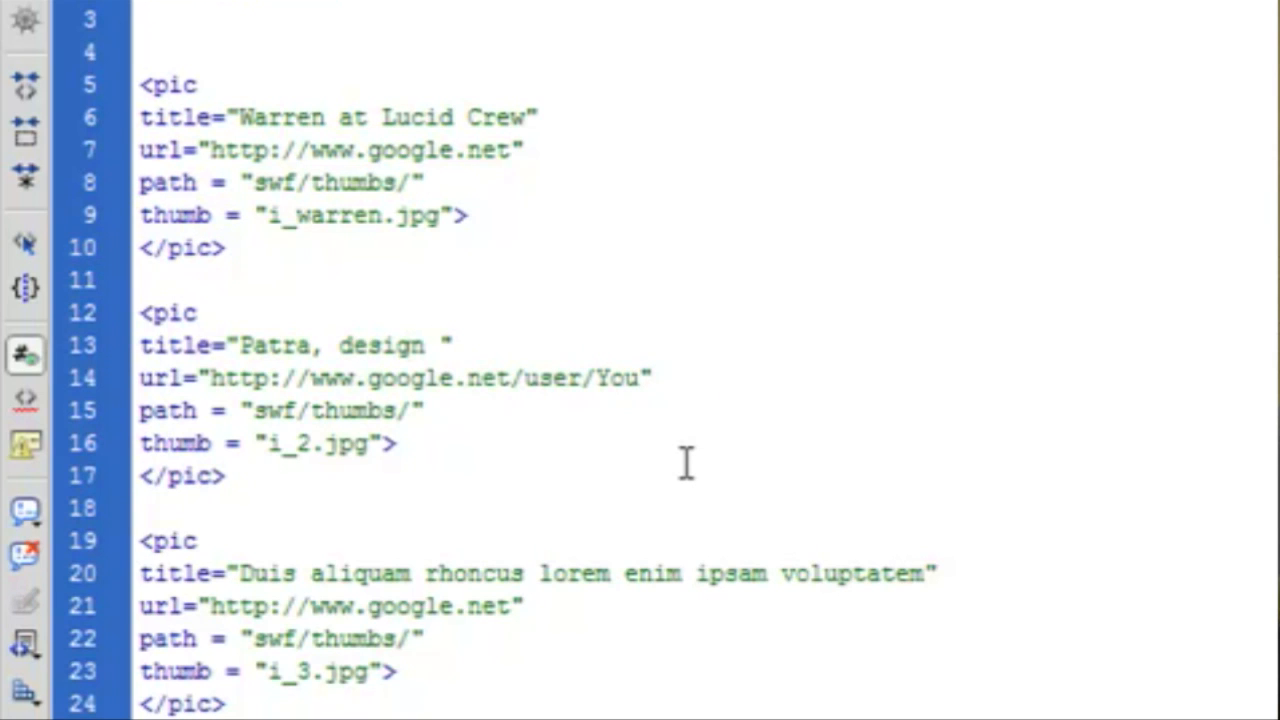
pyautogui.write('Mistress')
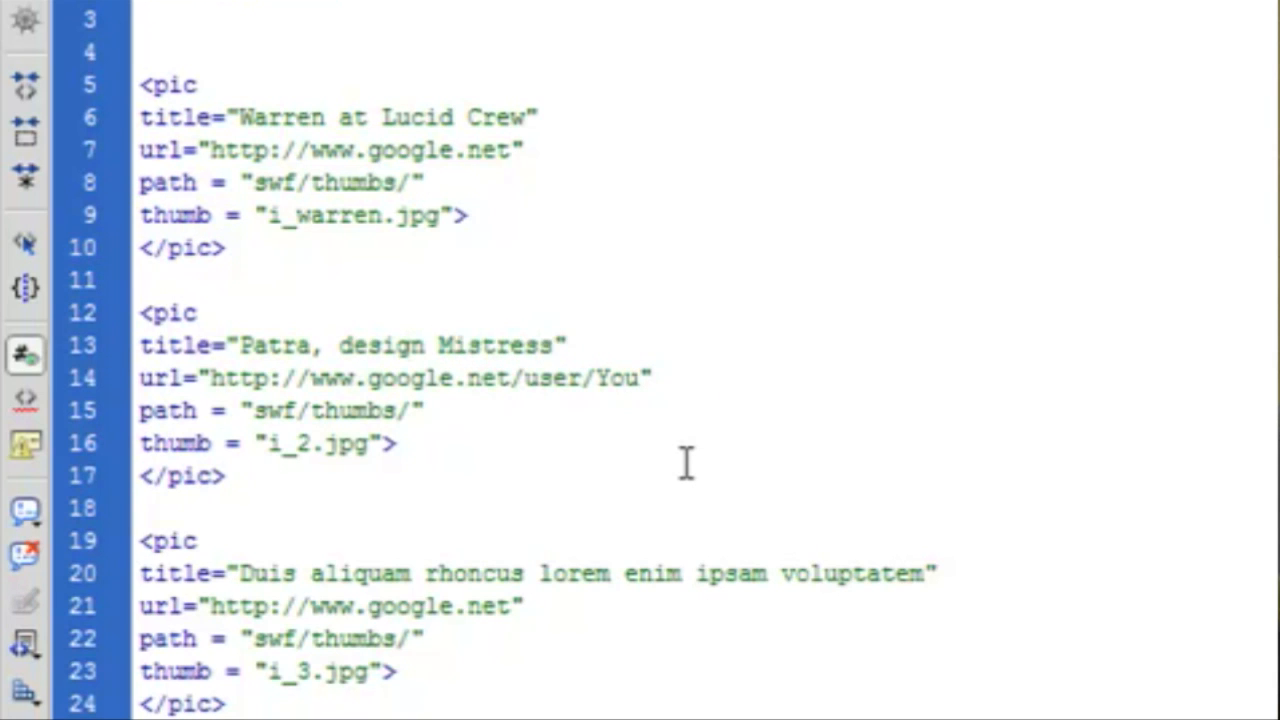
pyautogui.click(396, 443)
pyautogui.doubleClick(308, 443)
pyautogui.write('pa')
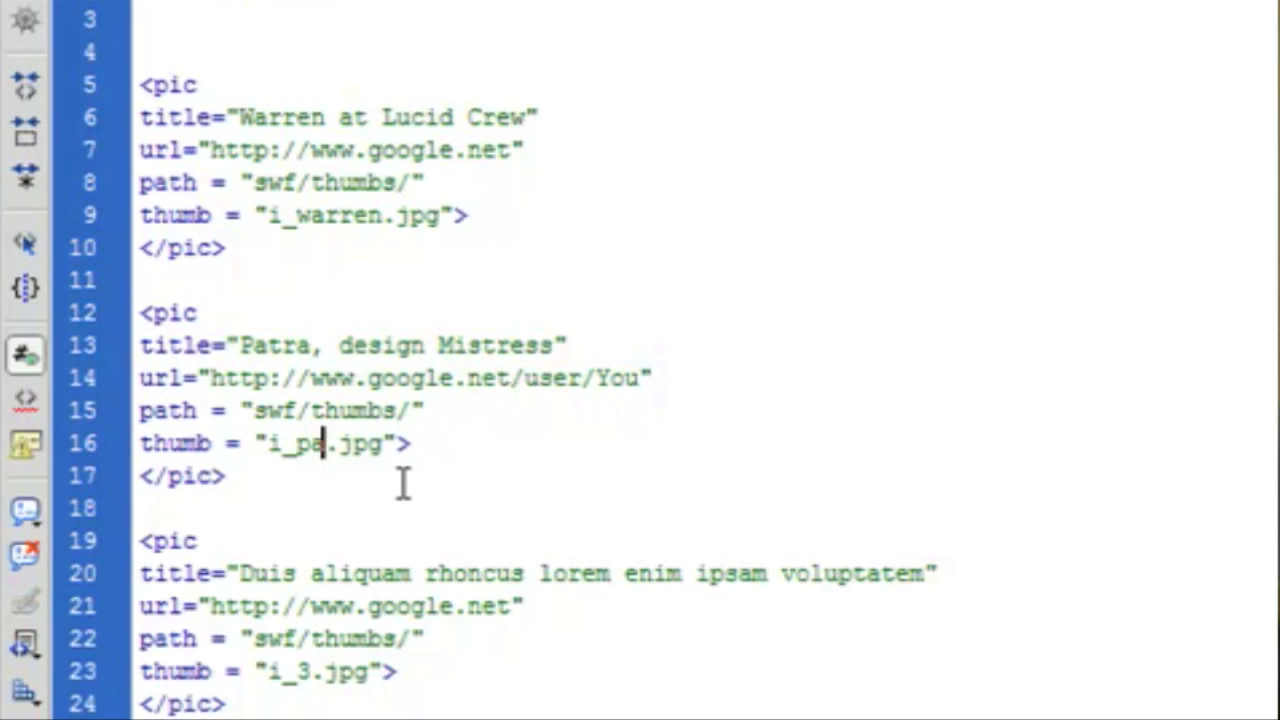
pyautogui.write('tra')
pyautogui.click(560, 433)
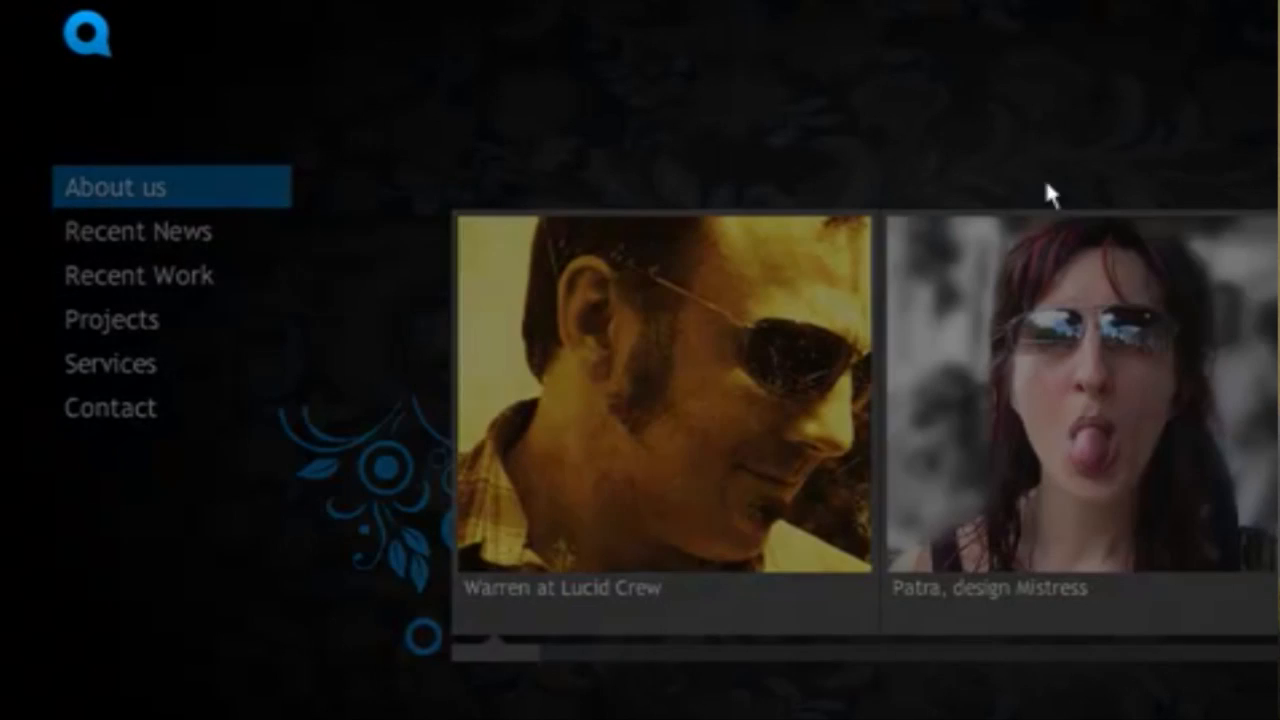
pyautogui.moveTo(500, 655)
pyautogui.mouseDown()
pyautogui.moveTo(778, 683)
pyautogui.moveTo(500, 677)
pyautogui.mouseUp()
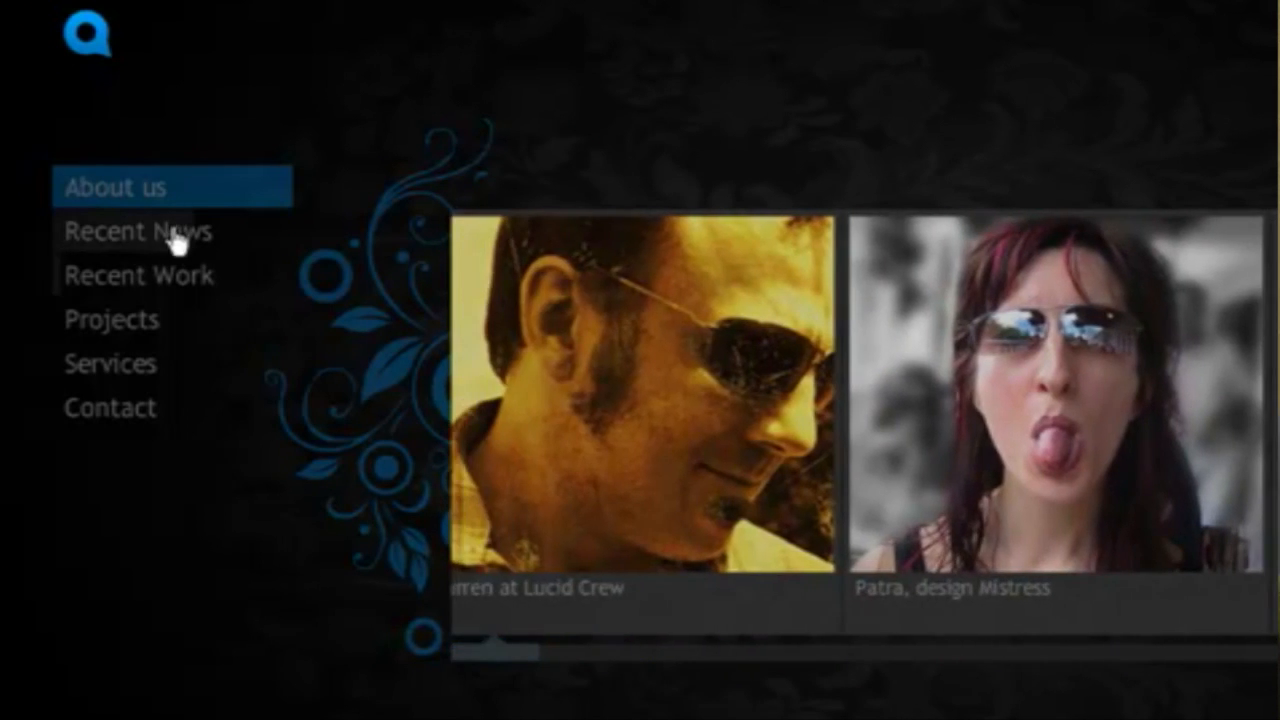
# - Go to the Recent News page in the site preview
pyautogui.click(171, 229)
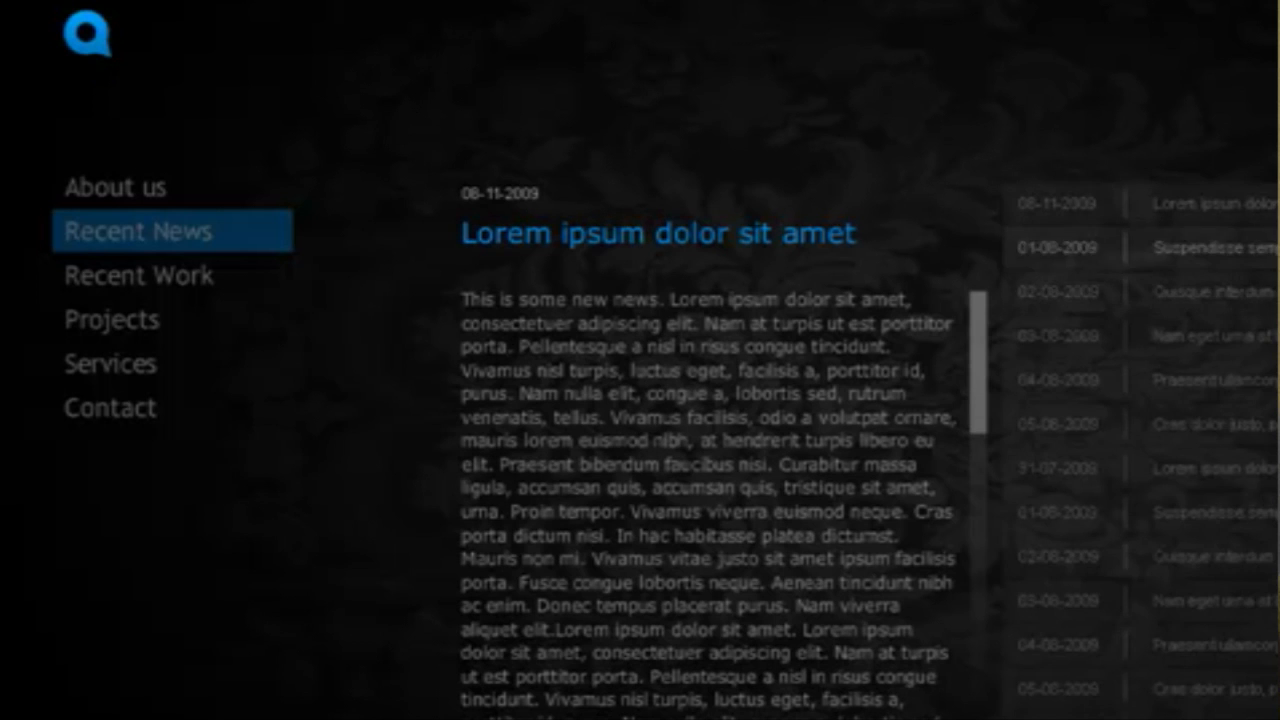
pyautogui.scroll(-2, 1100, 300)
pyautogui.scroll(2, 1140, 400)
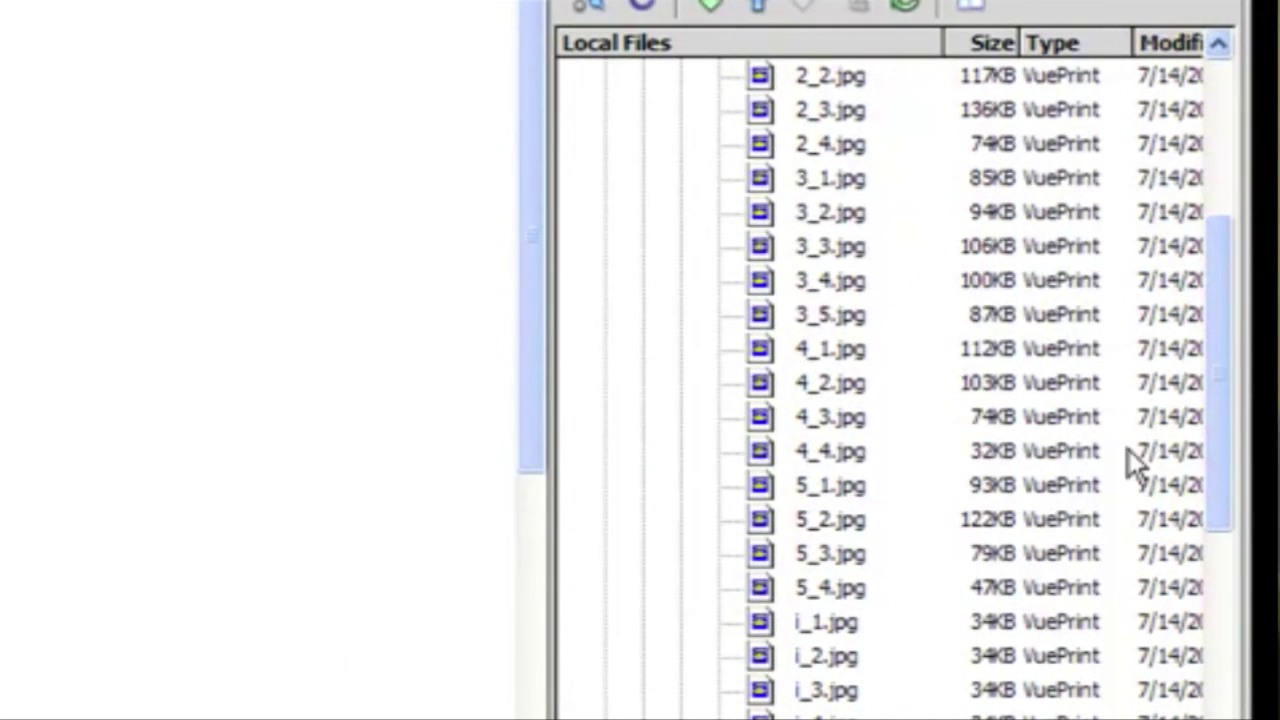
pyautogui.scroll(5, 1122, 449)
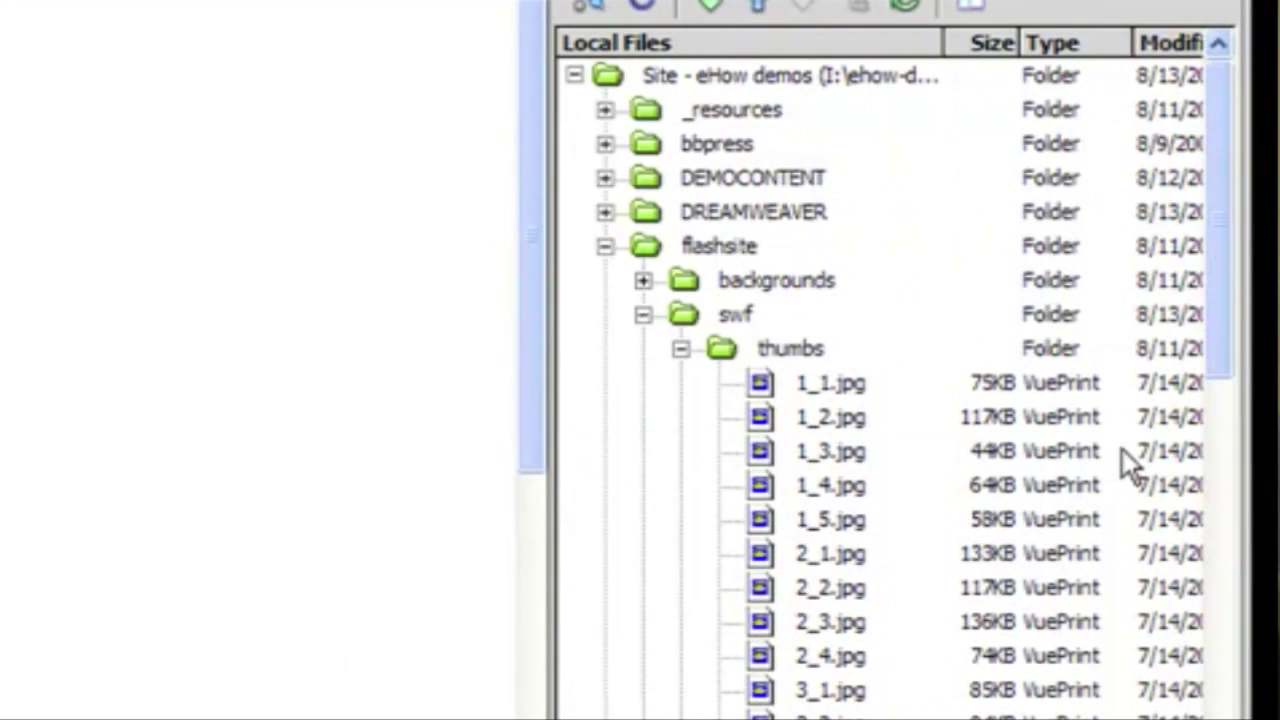
# - In news.xml, title the first post 'Our newest post' and insert 'Don't miss it.' into its description
pyautogui.doubleClick(905, 350)
pyautogui.scroll(-1, 902, 349)
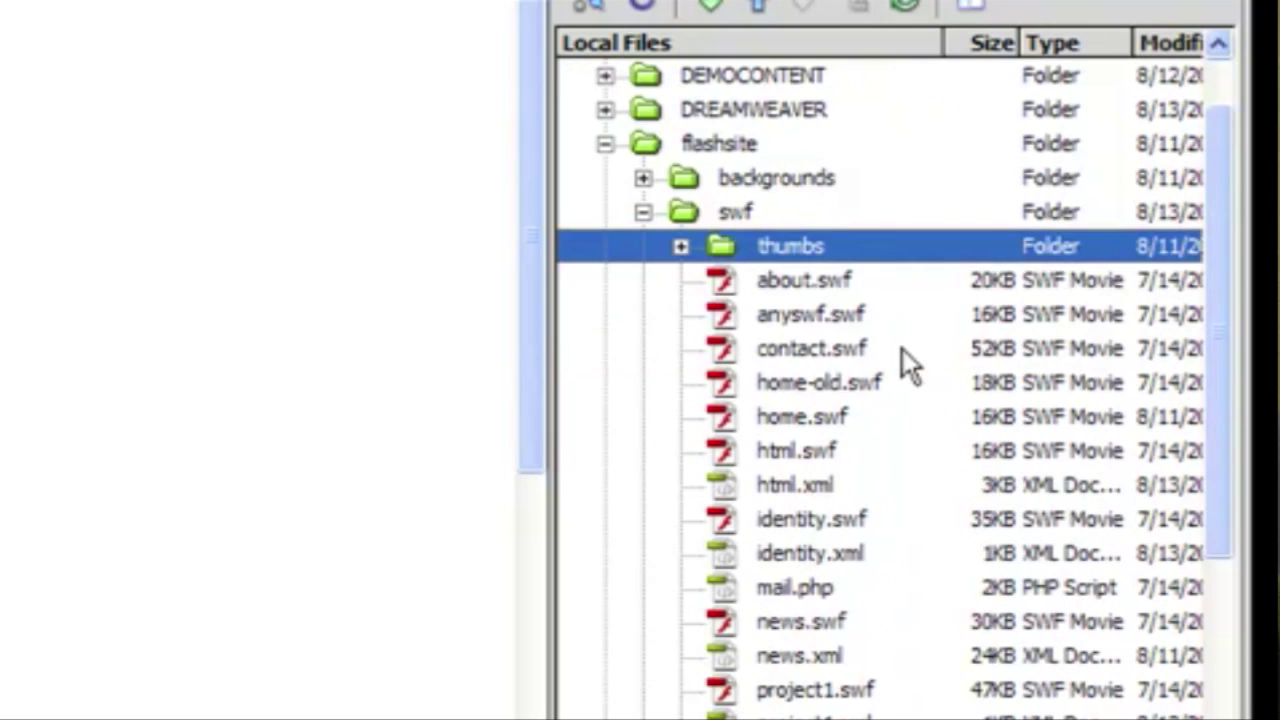
pyautogui.doubleClick(863, 656)
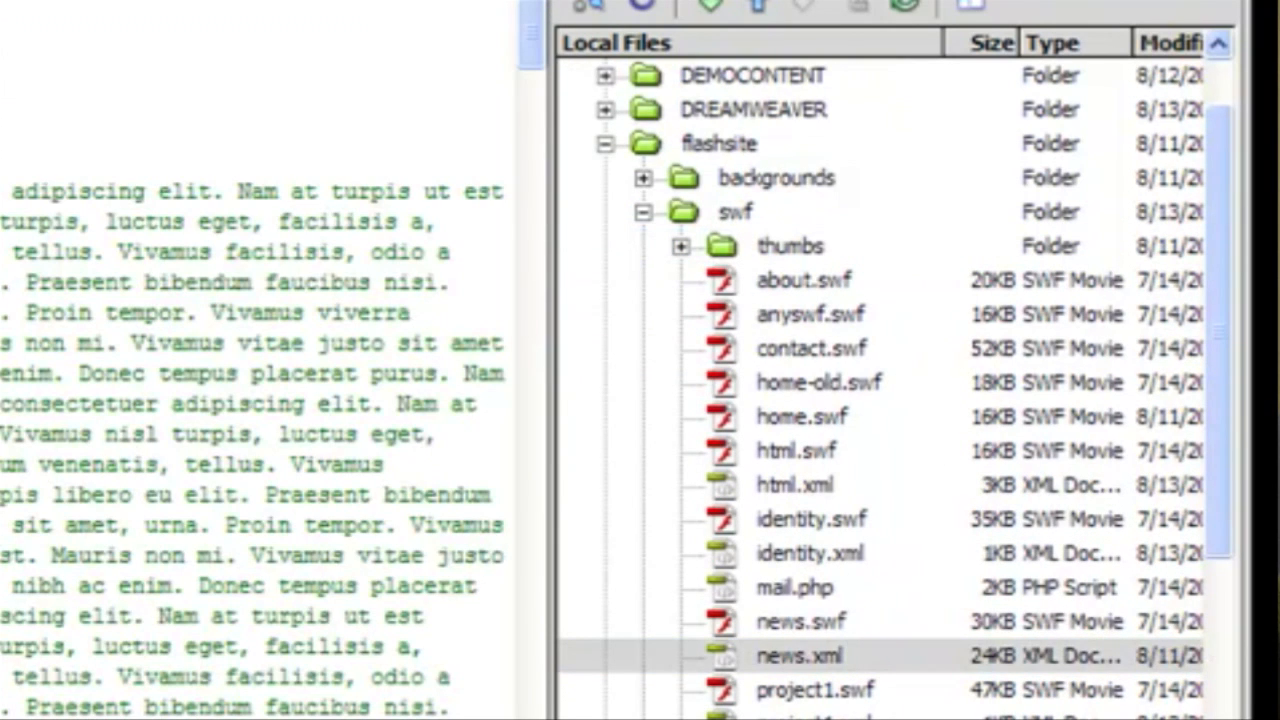
pyautogui.moveTo(530, 40)
pyautogui.mouseDown()
pyautogui.moveTo(527, 110)
pyautogui.moveTo(520, 40)
pyautogui.mouseUp()
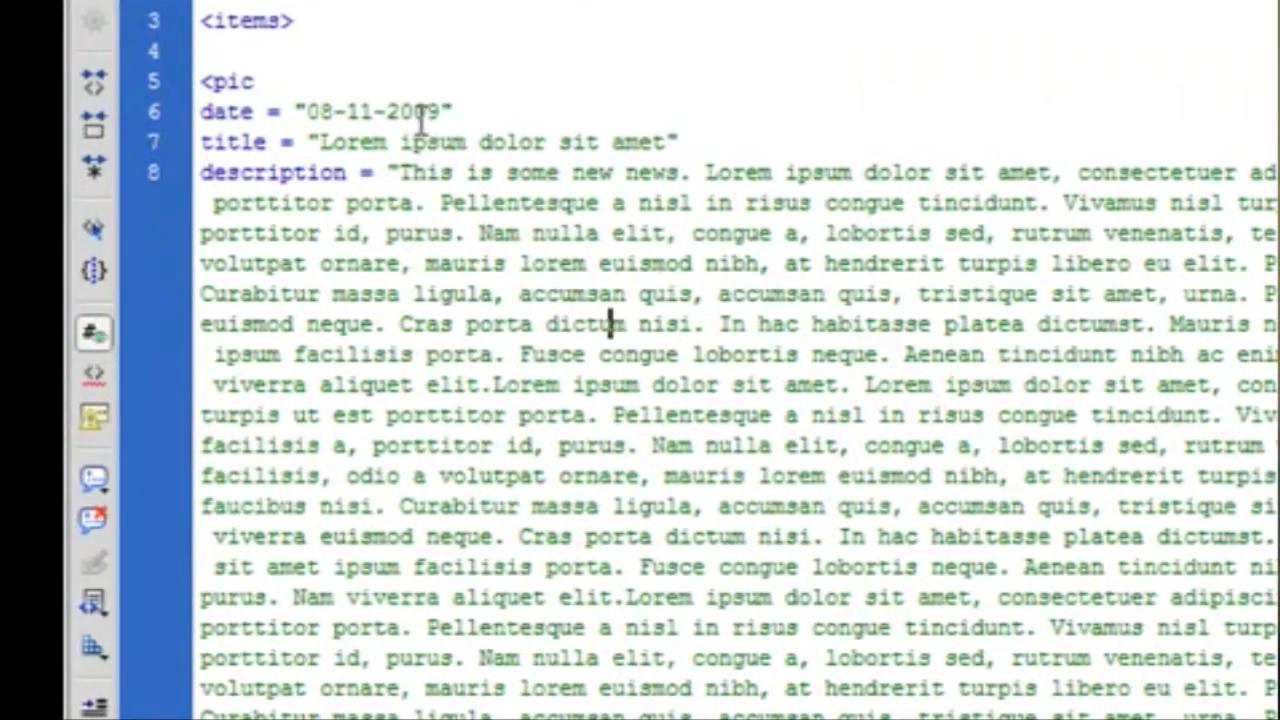
pyautogui.moveTo(668, 142); pyautogui.dragTo(320, 142)
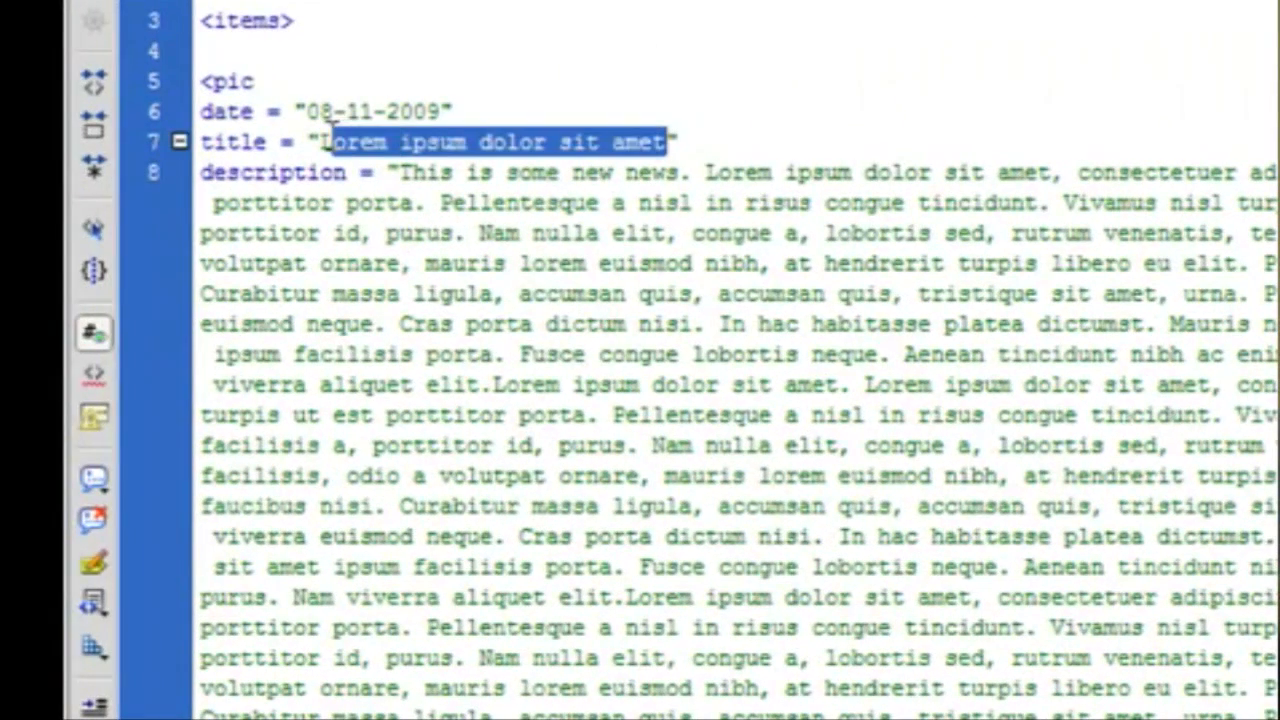
pyautogui.write('Our n')
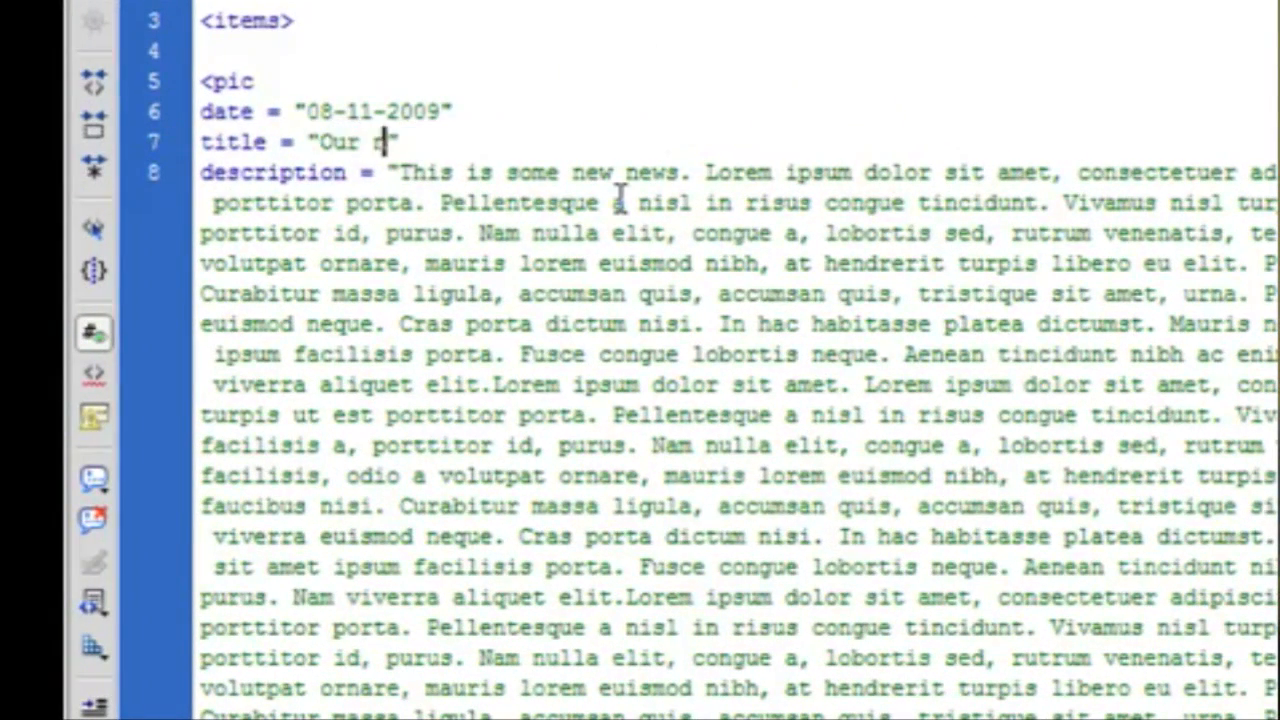
pyautogui.write('ewest ')
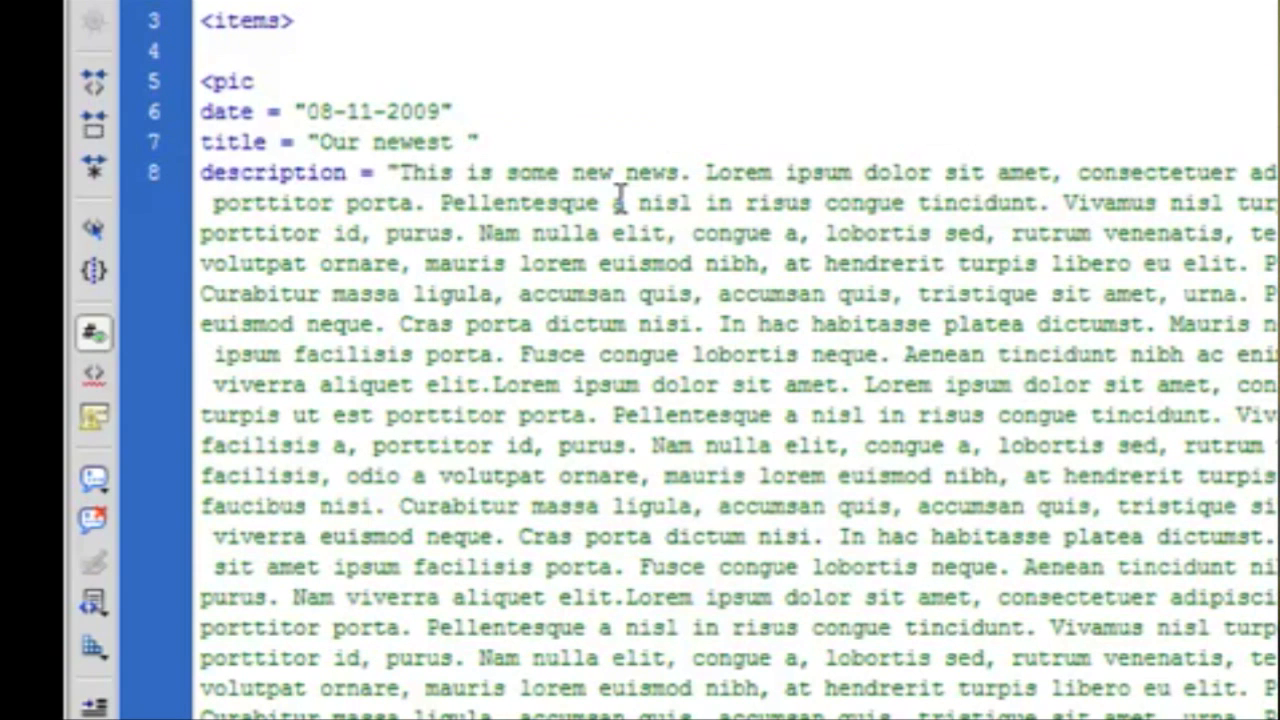
pyautogui.write('post')
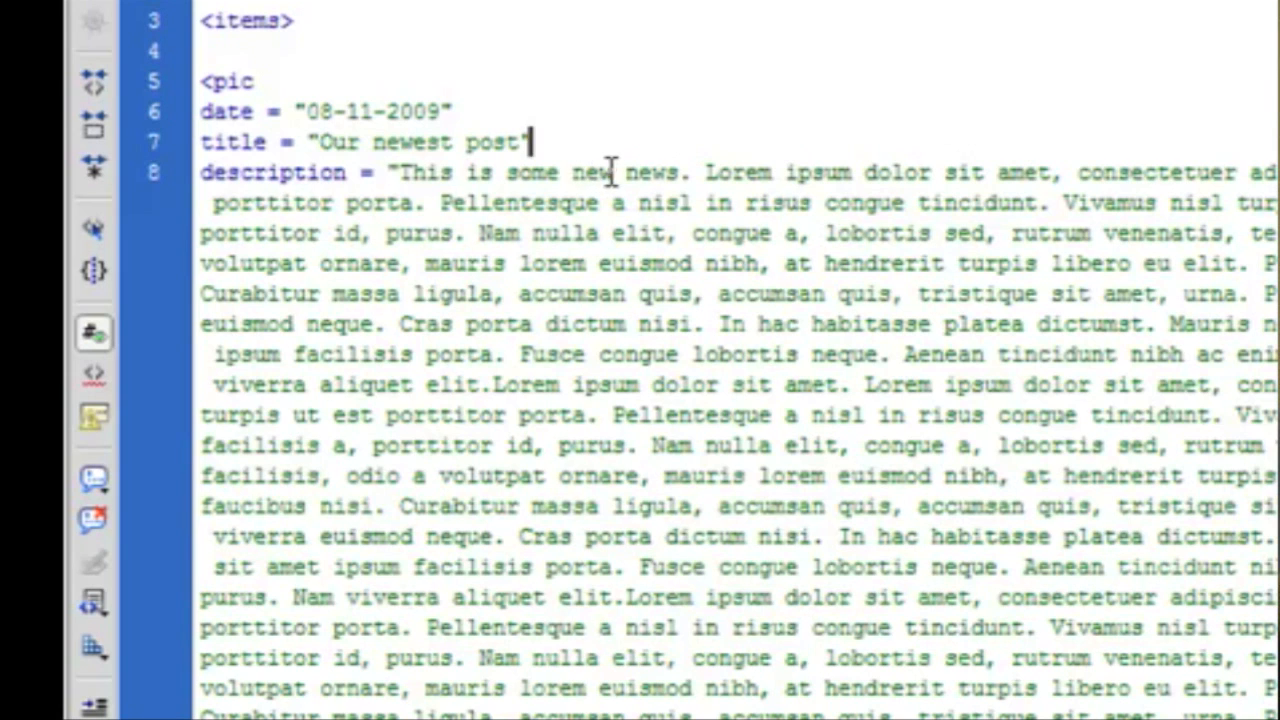
pyautogui.click(704, 172)
pyautogui.write("Don't miss it")
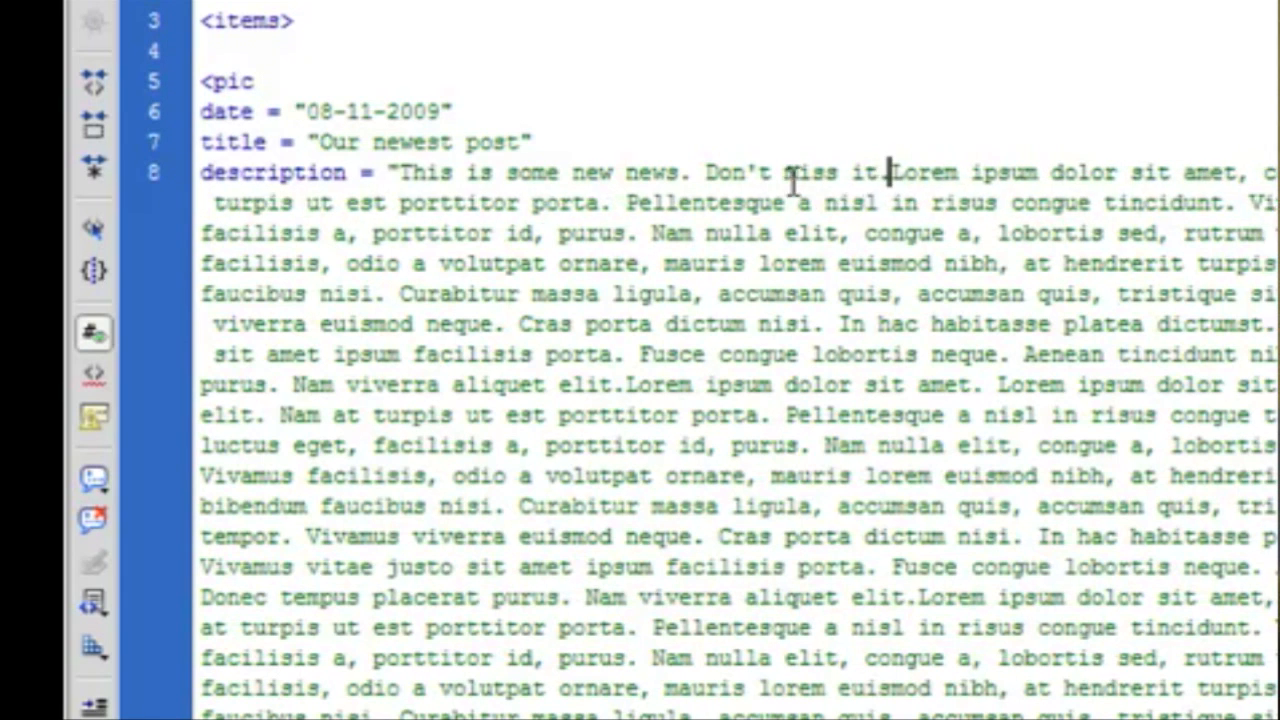
pyautogui.write('.')
pyautogui.click(1115, 203)
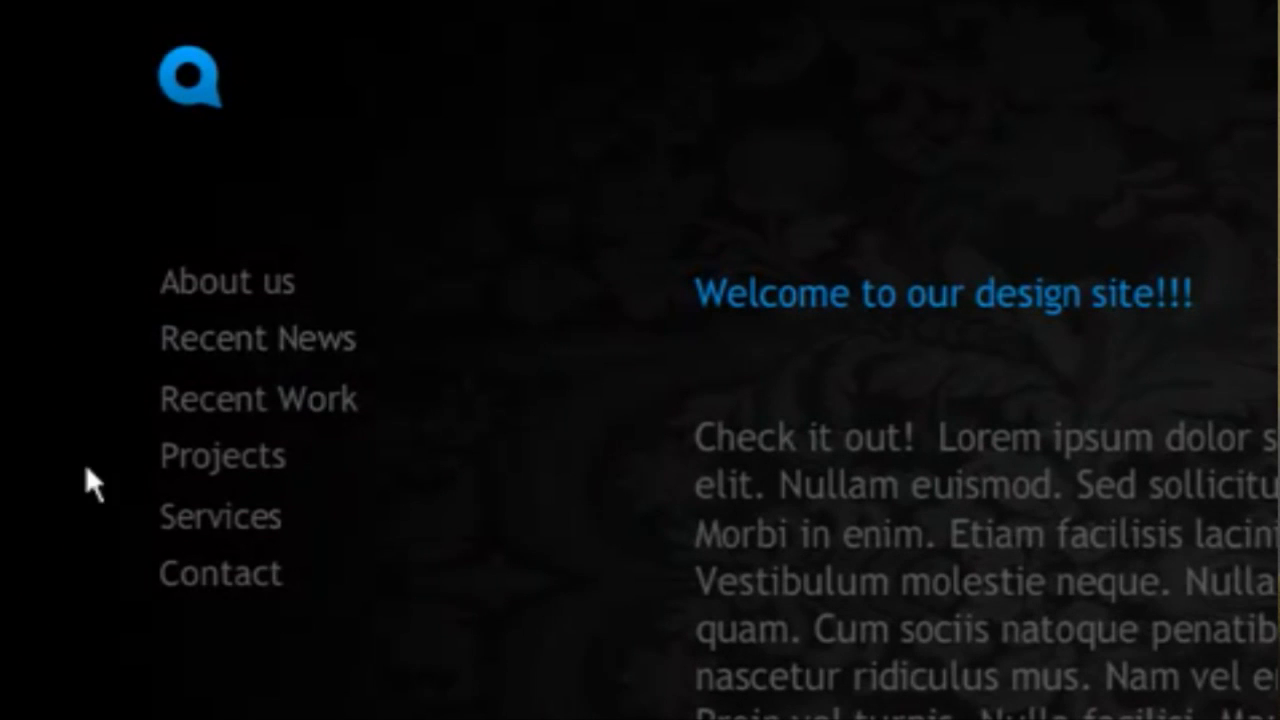
# - Show the Recent News section to view the updated post
pyautogui.click(335, 345)
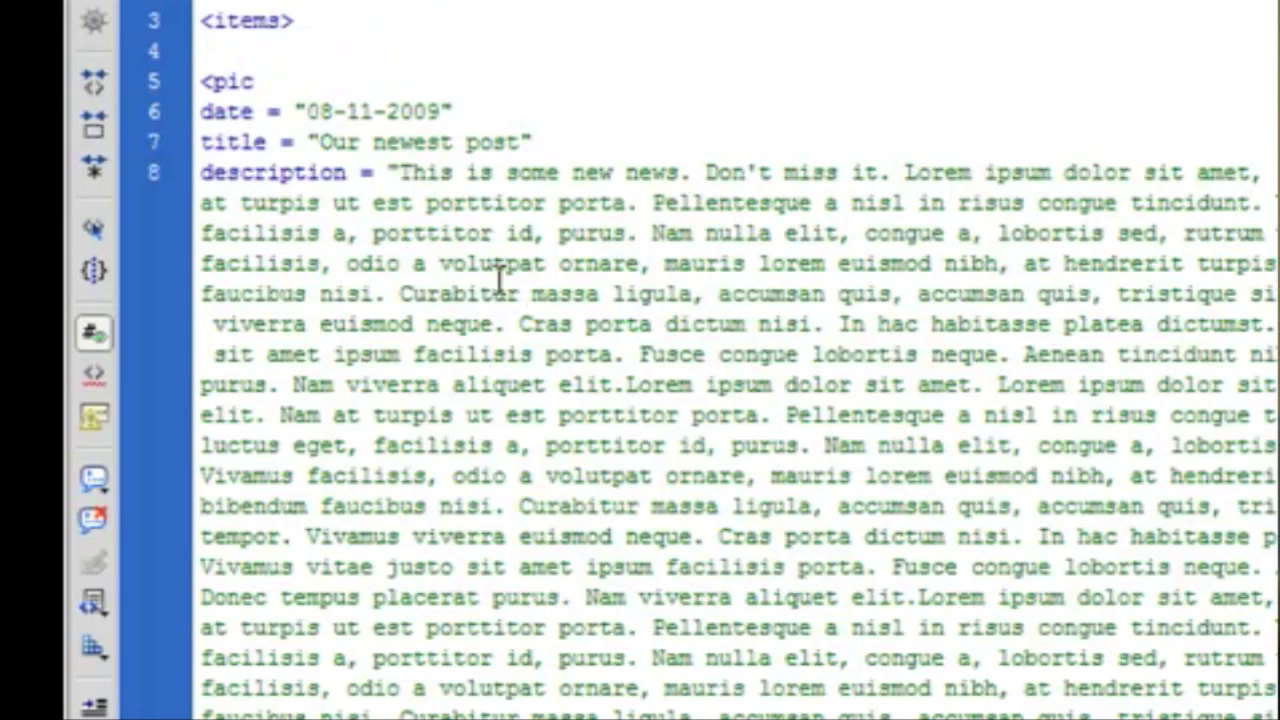
pyautogui.scroll(-5, 500, 275)
pyautogui.scroll(-3, 540, 320)
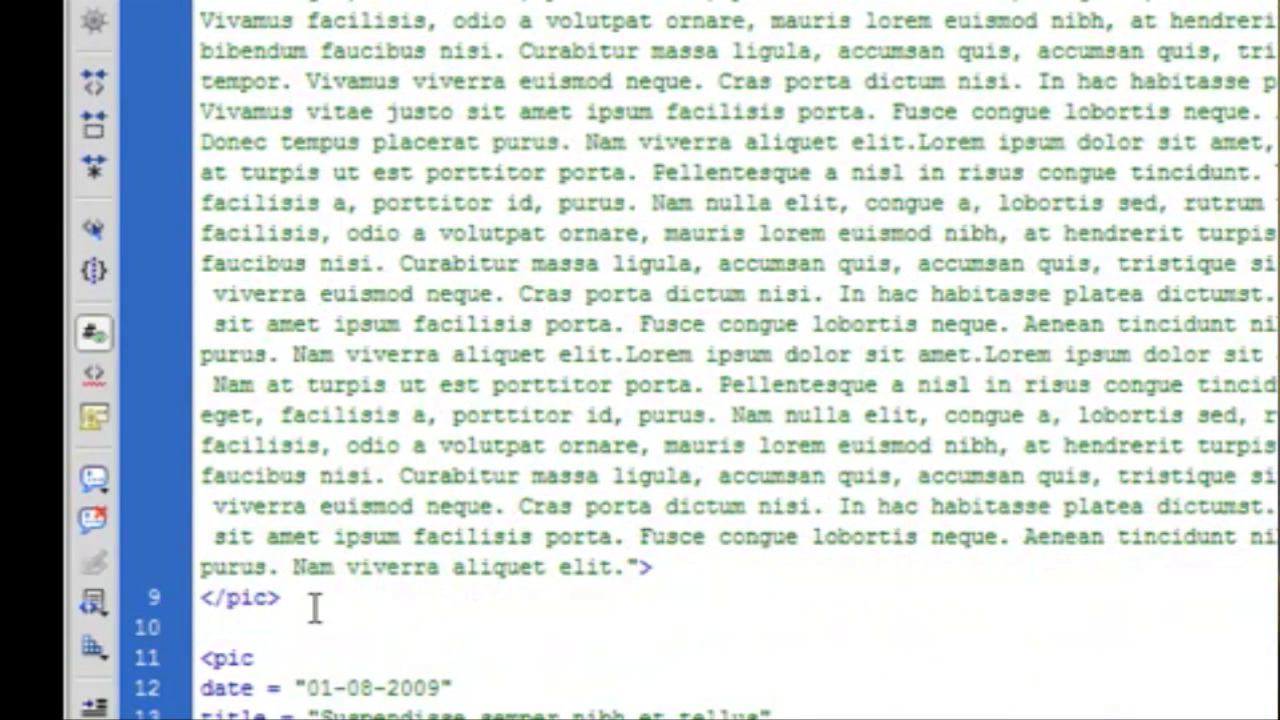
pyautogui.scroll(5, 315, 597)
pyautogui.scroll(3, 330, 330)
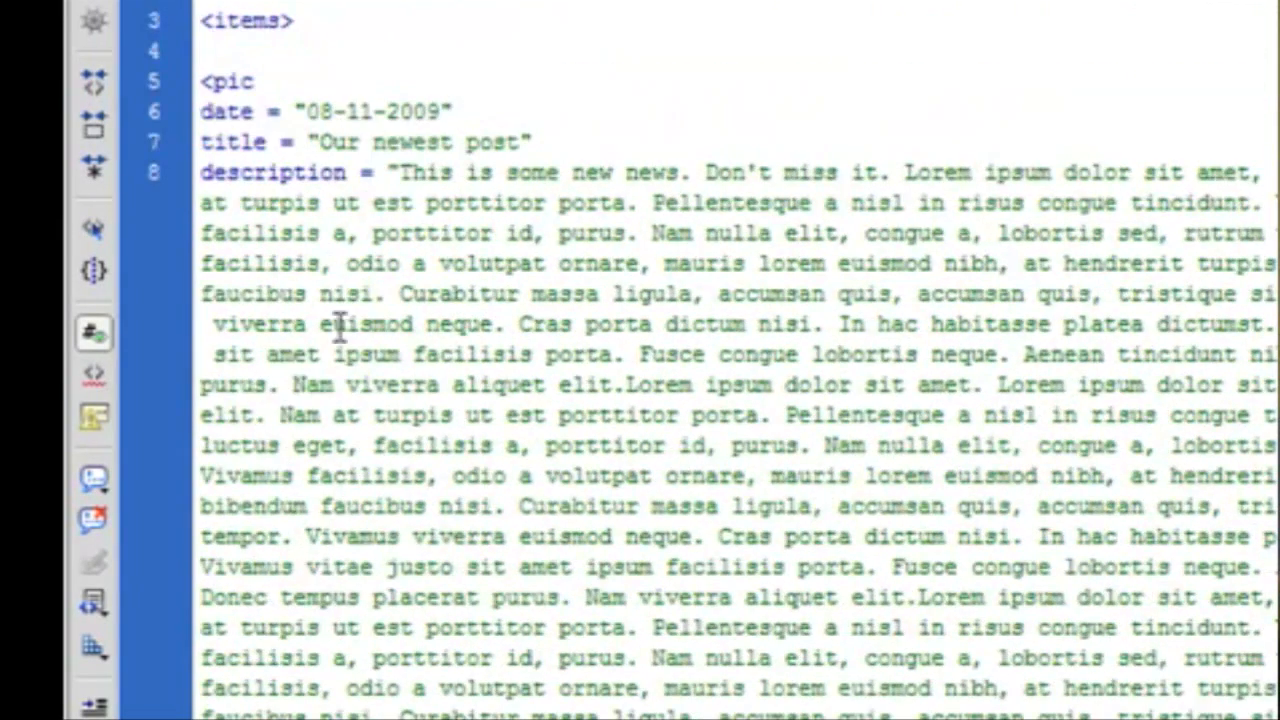
# - Duplicate the newest post block and give the first copy description 'Anything I want' and title 'Our newest newest post'
pyautogui.keyDown('shift'); pyautogui.click(205, 78); pyautogui.keyUp('shift')
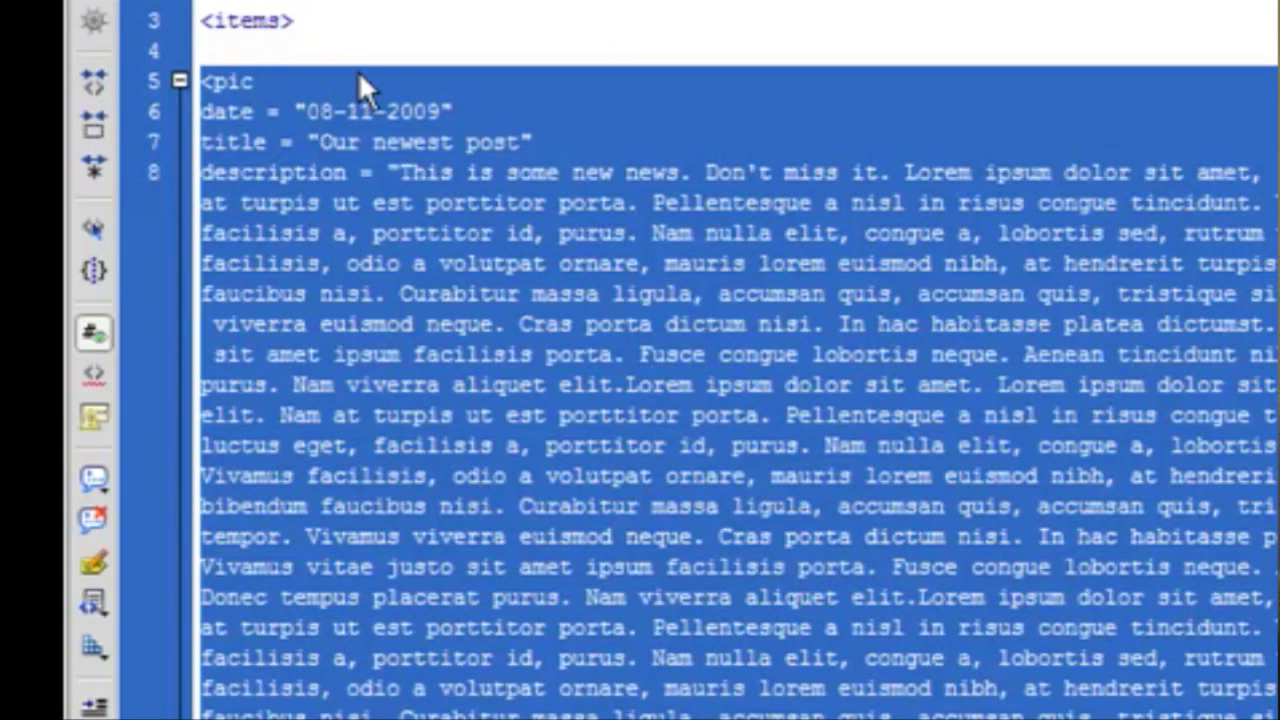
pyautogui.click(285, 45)
pyautogui.scroll(-3, 710, 310)
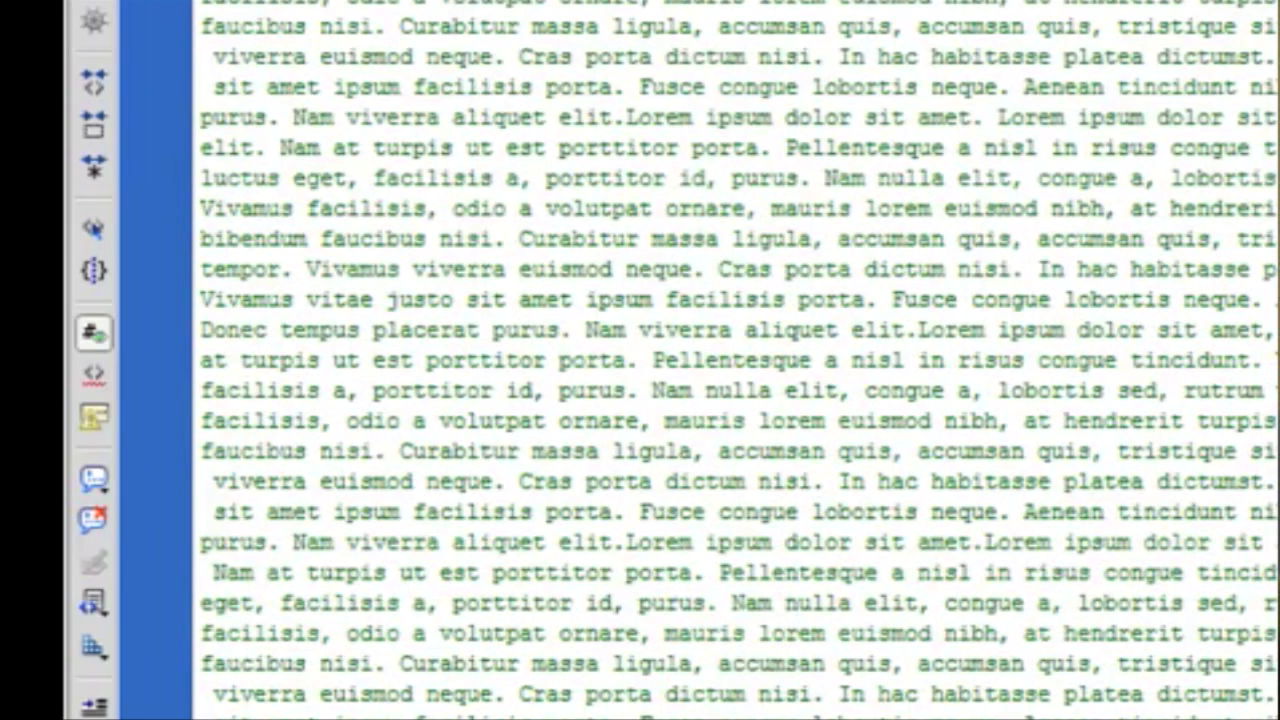
pyautogui.scroll(3, 612, 680)
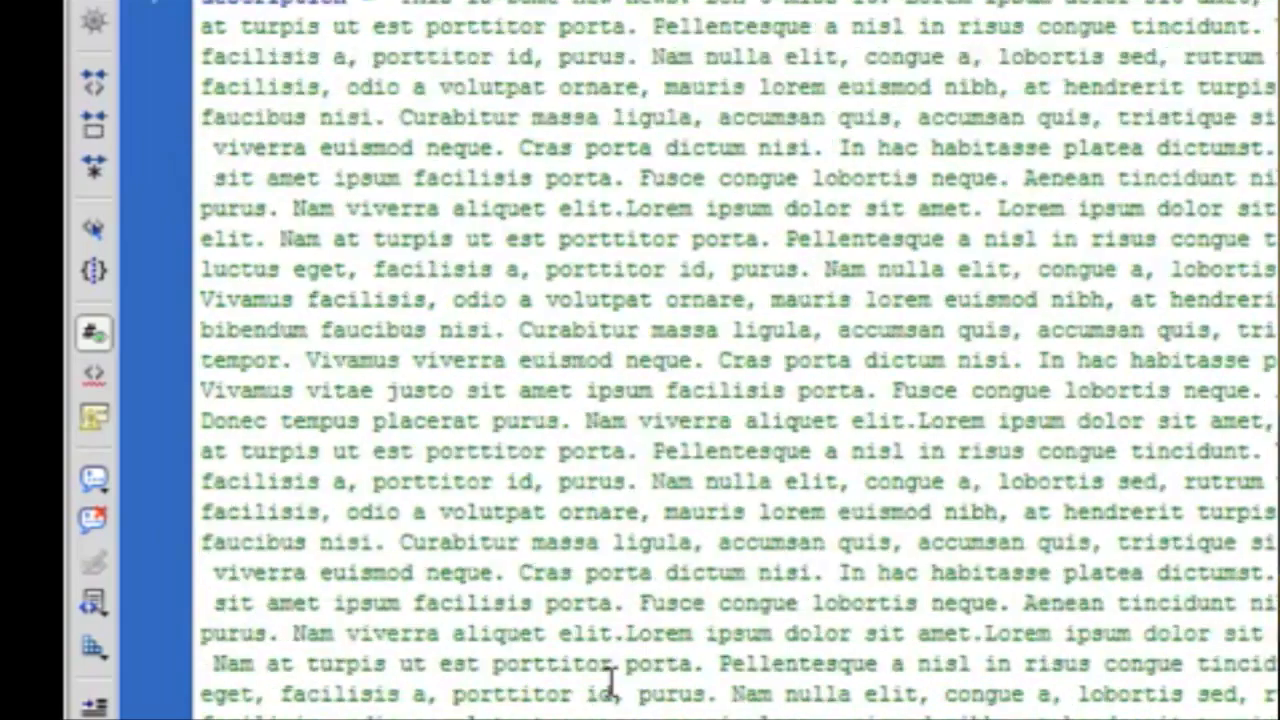
pyautogui.scroll(3, 612, 680)
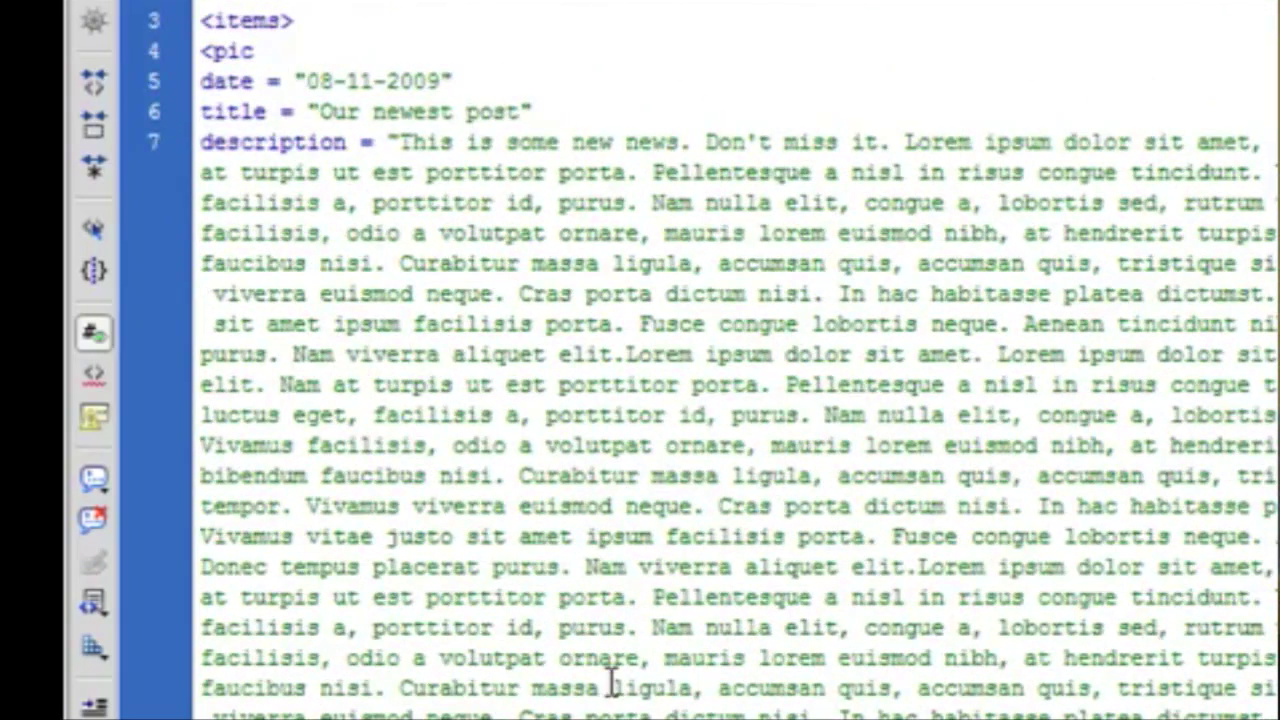
pyautogui.click(400, 141)
pyautogui.scroll(-5, 600, 400)
pyautogui.scroll(-3, 600, 500)
pyautogui.keyDown('shift'); pyautogui.click(622, 627); pyautogui.keyUp('shift')
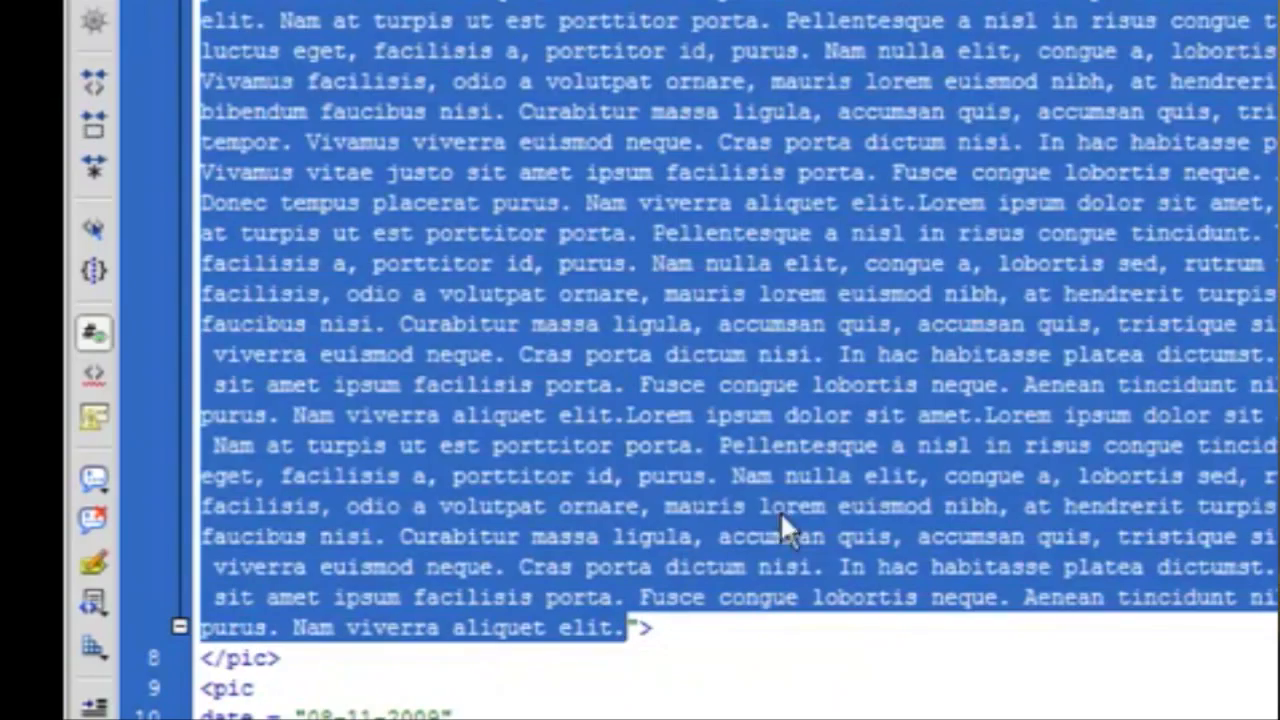
pyautogui.press('Delete')
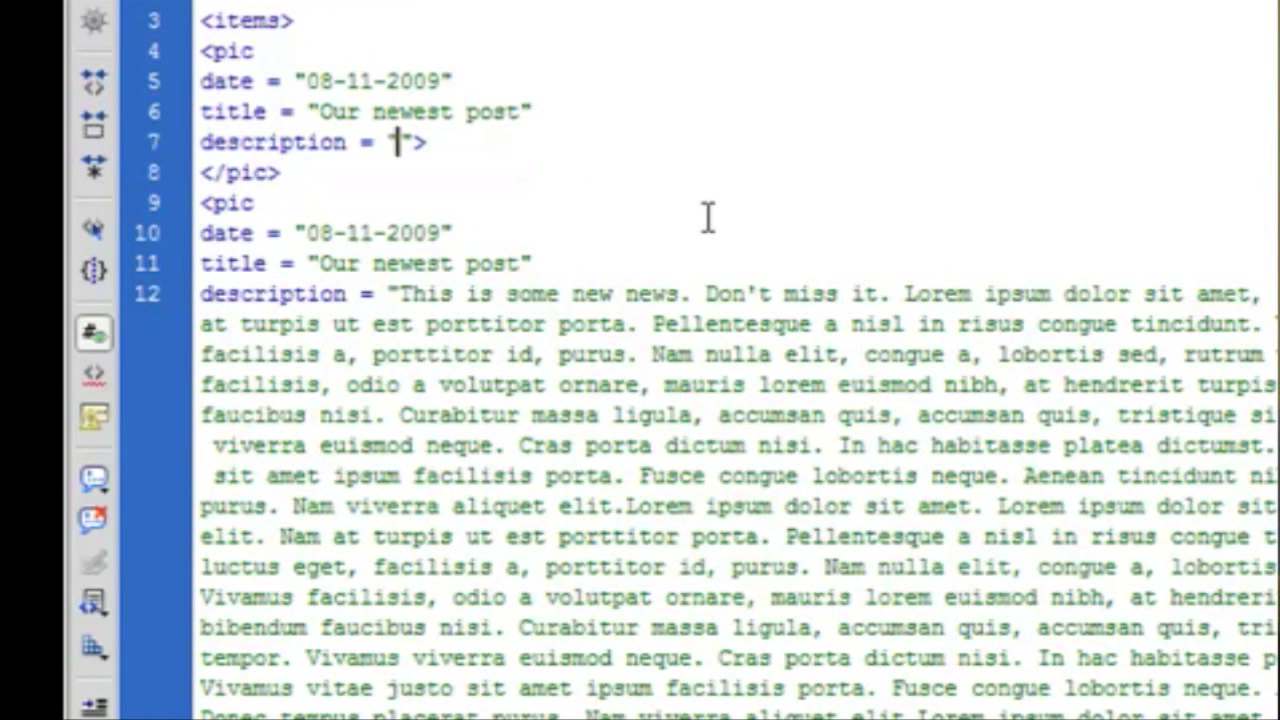
pyautogui.write('Anything I want')
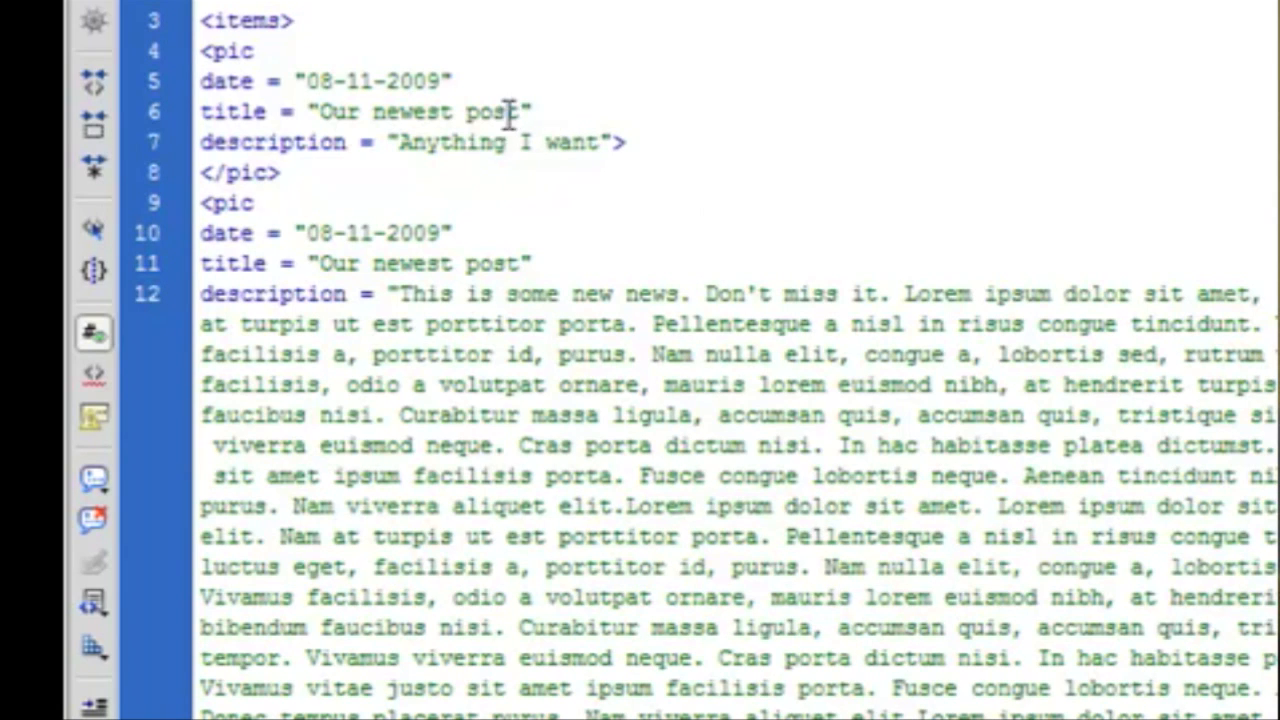
pyautogui.click(461, 112)
pyautogui.write('newest ne')
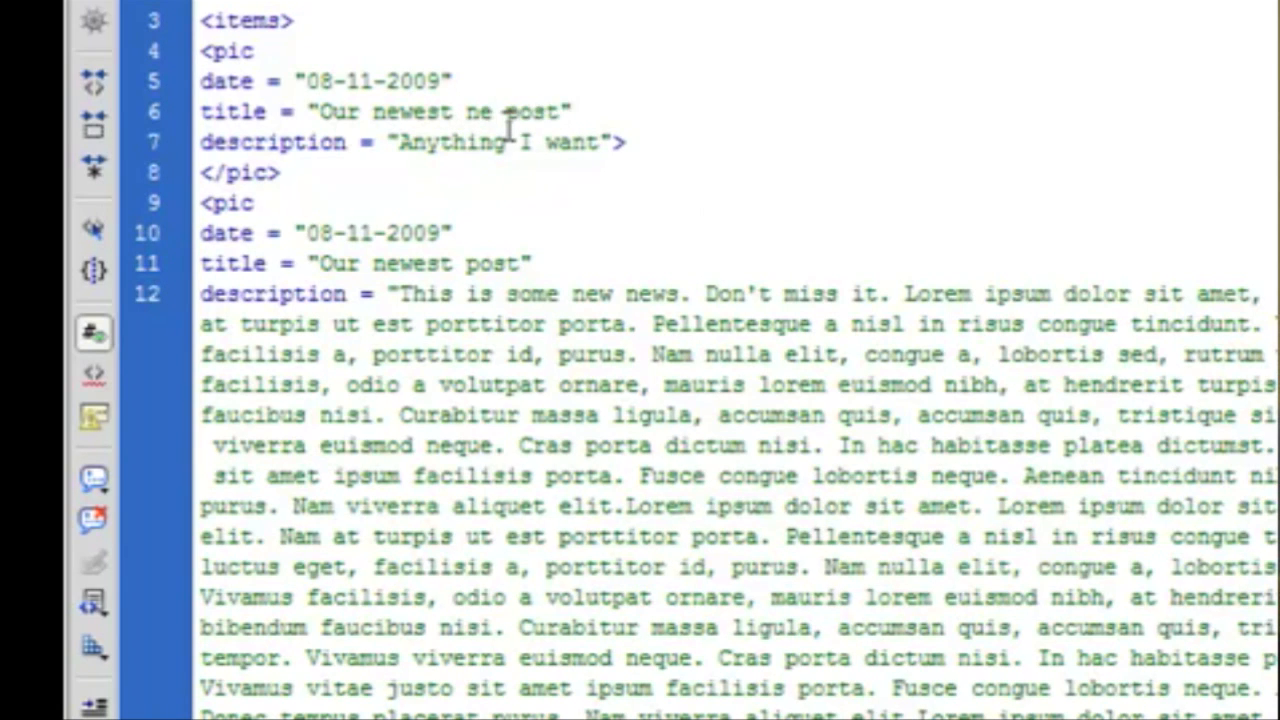
pyautogui.write('west')
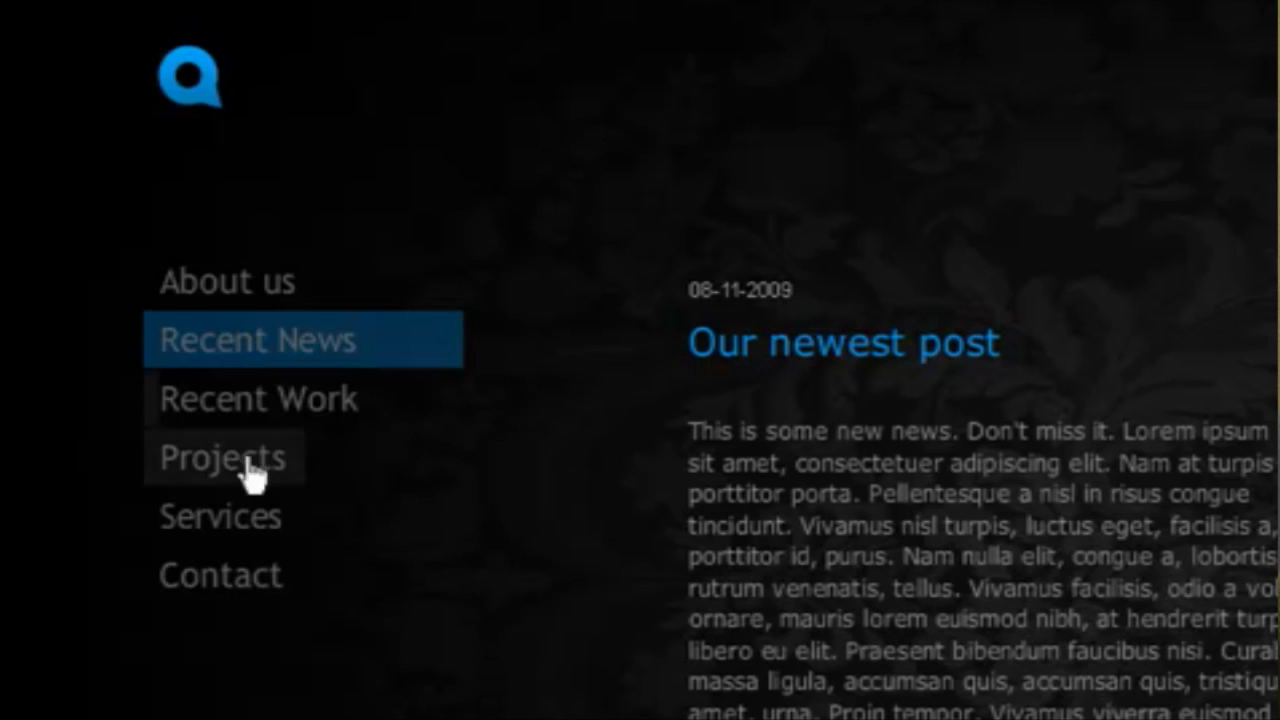
# - Open the Work 1 gallery from the Recent Work submenu in the site preview
pyautogui.click(320, 405)
pyautogui.click(205, 285)
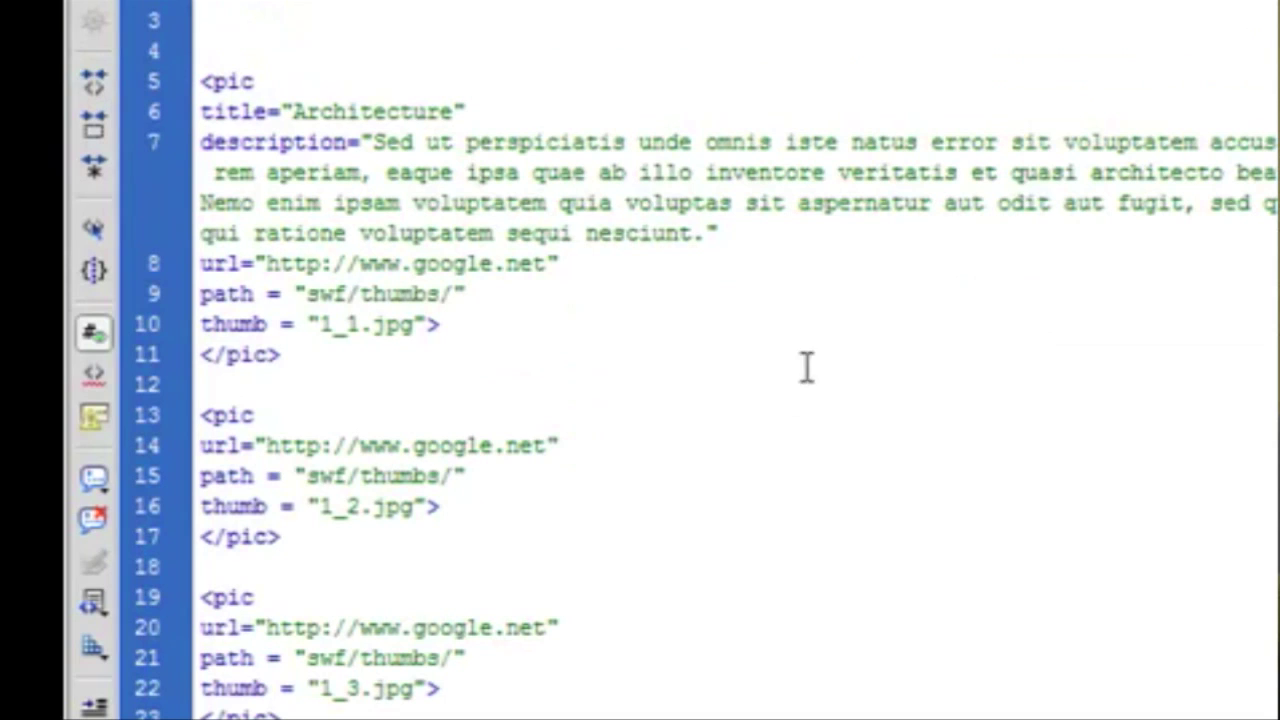
# - Switch to the gallery items XML and inspect the Architecture entry's title and description lines
pyautogui.click(522, 293)
pyautogui.moveTo(440, 324); pyautogui.dragTo(282, 356)
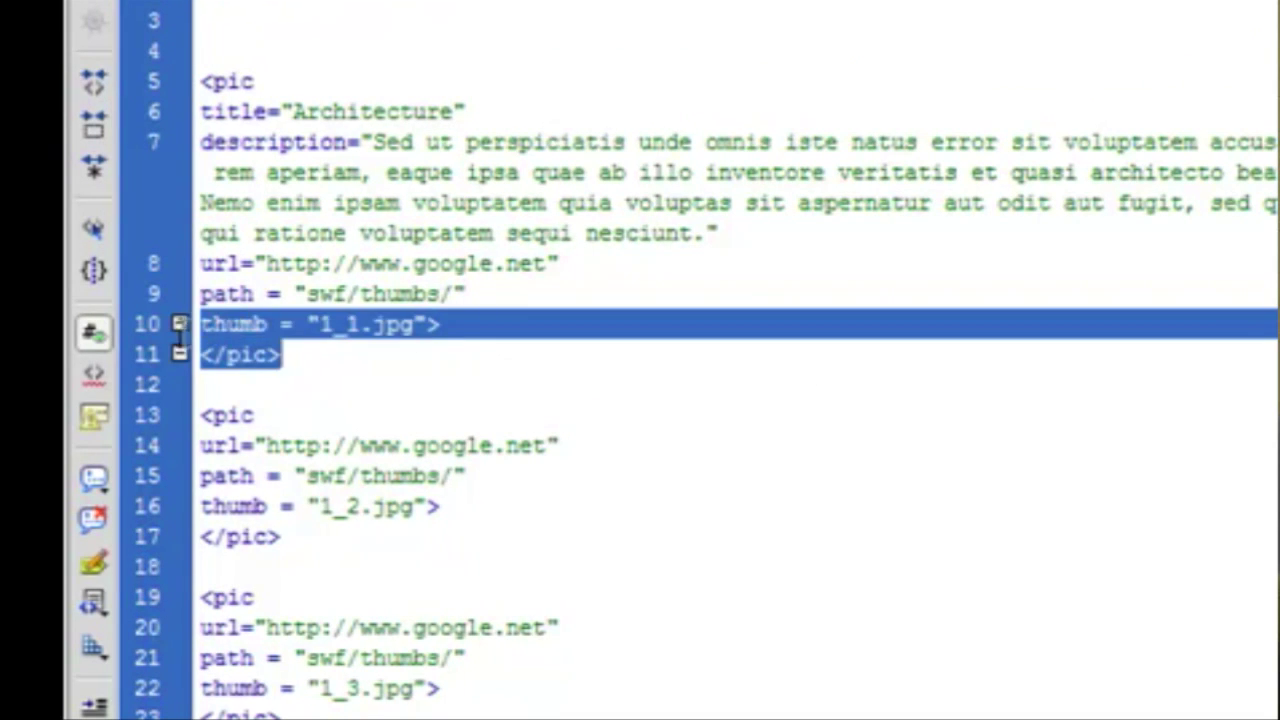
pyautogui.click(647, 233)
pyautogui.moveTo(722, 233); pyautogui.dragTo(203, 112)
pyautogui.click(967, 580)
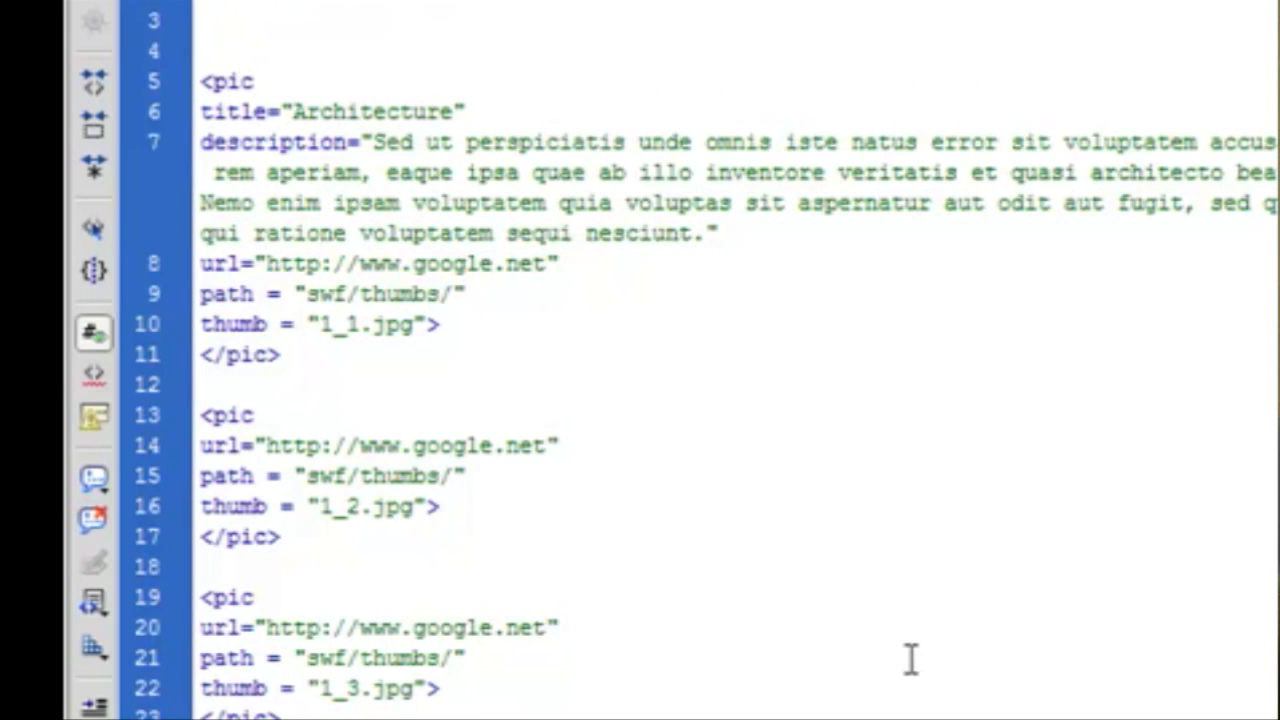
pyautogui.scroll(-4, 912, 660)
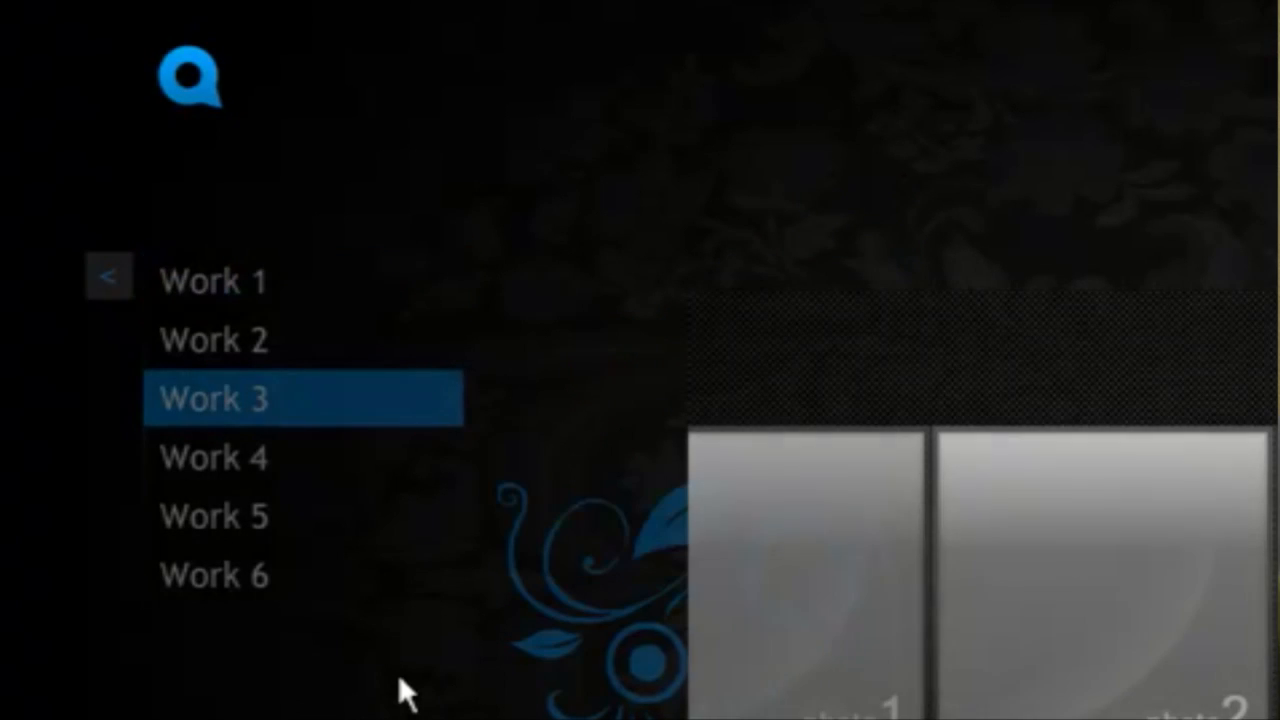
# - Open the Work 5 gallery showing its black-and-white photo strip
pyautogui.click(250, 520)
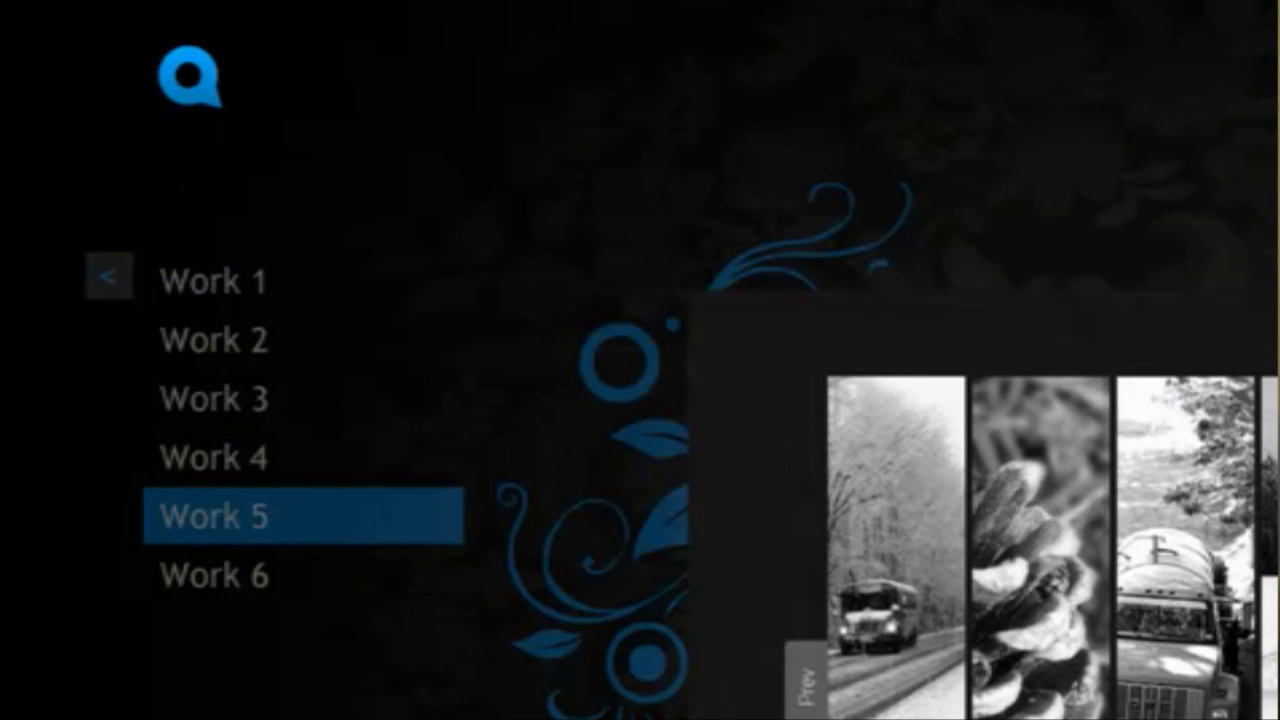